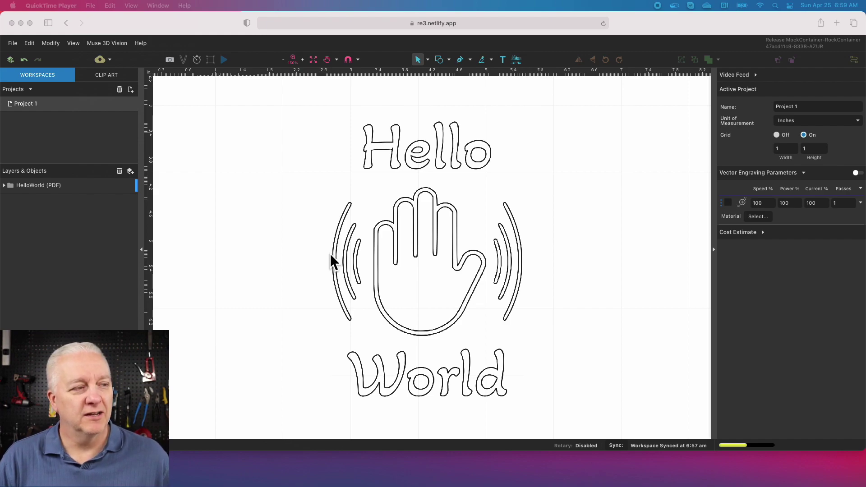
Step: Expand the HelloWorld (PDF) layer and its vector group, and select each element to identify its artwork
left_click(4, 186)
left_click(4, 185)
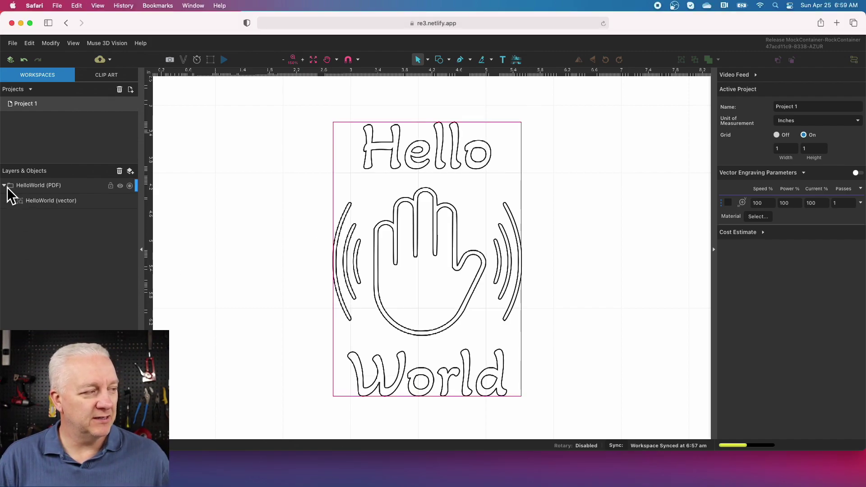
left_click(50, 202)
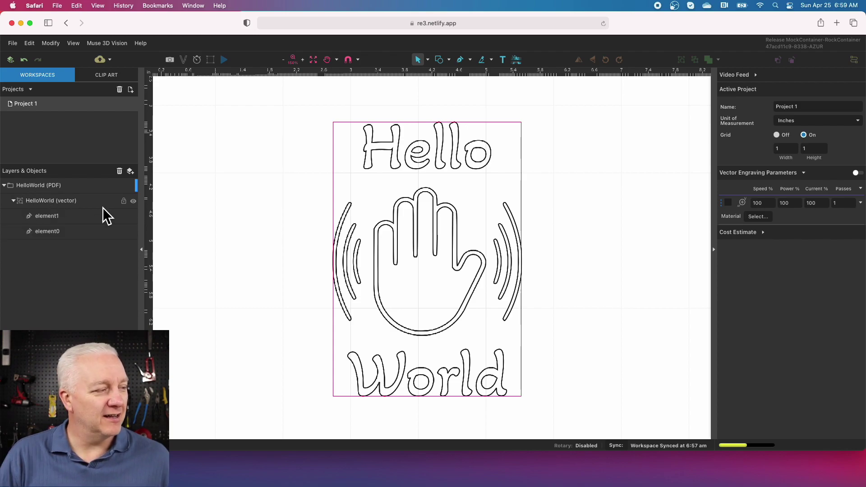
left_click(51, 231)
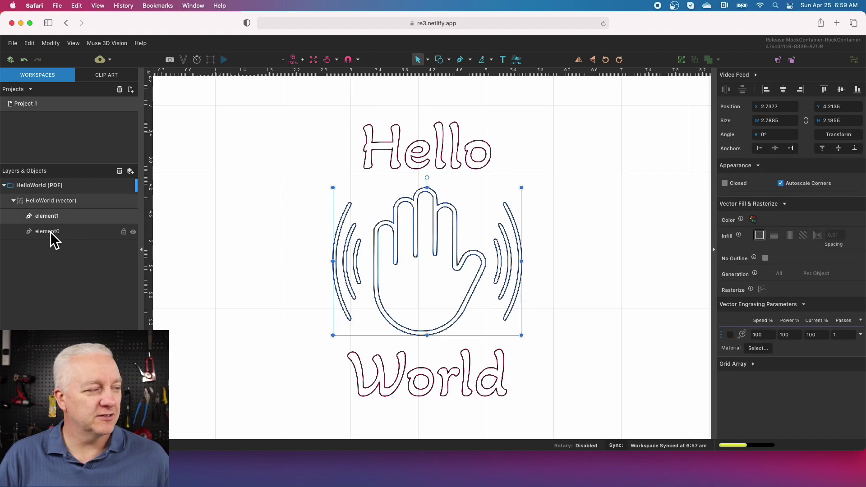
left_click(50, 232)
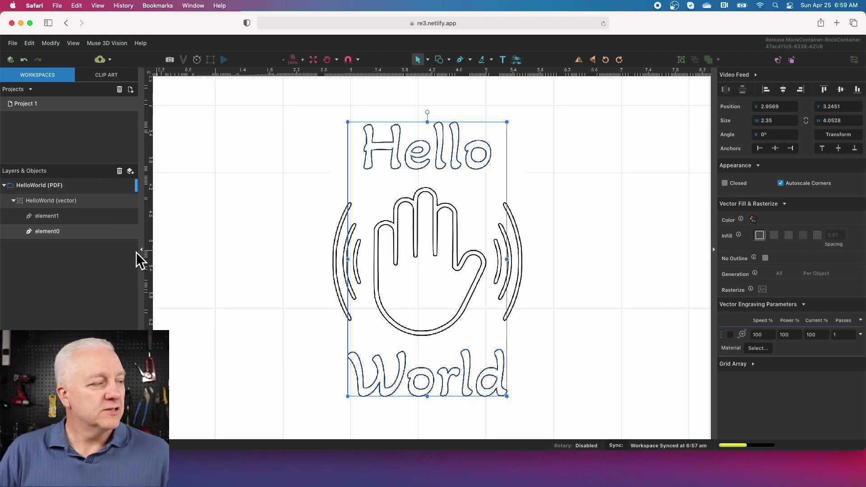
Step: Rename element1 as "hand" and element0 as "text"
double_click(49, 217)
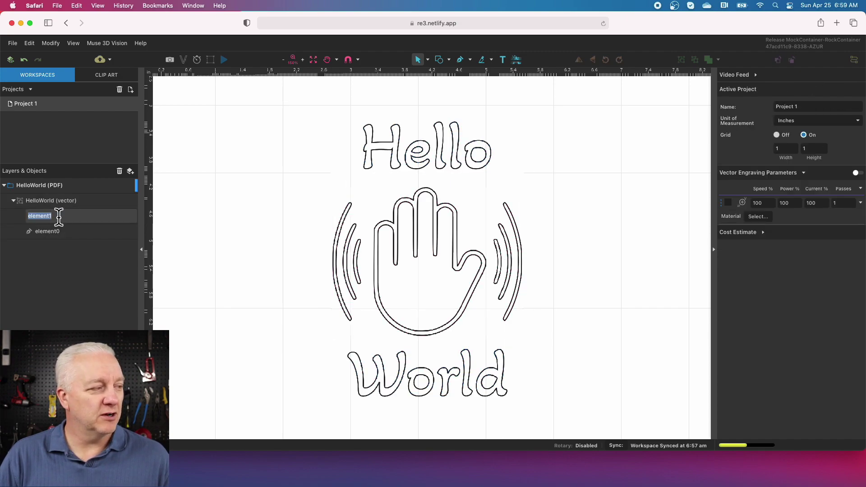
type("hand")
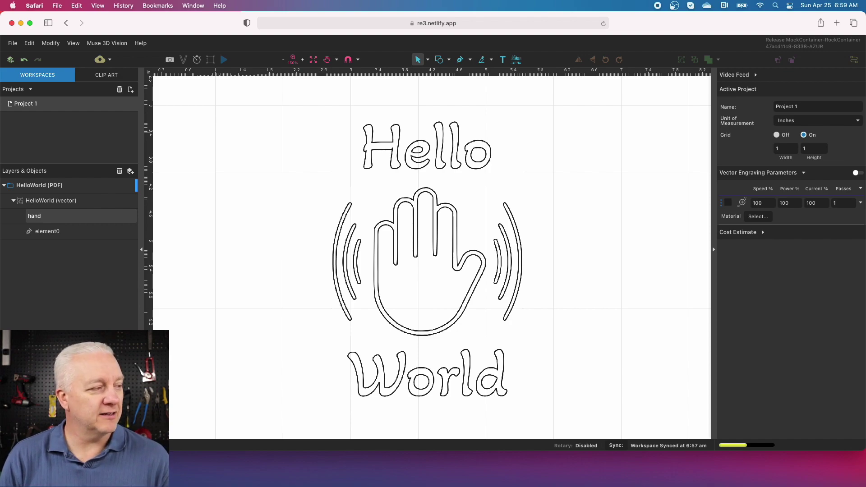
key("Return")
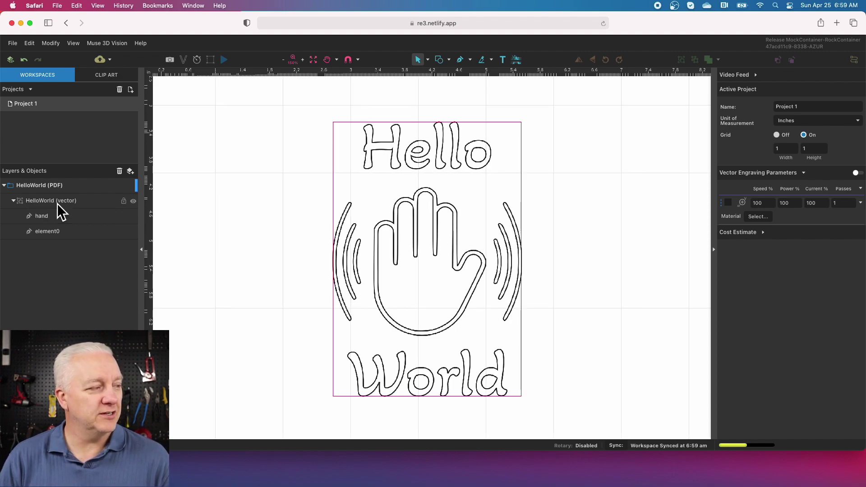
double_click(47, 232)
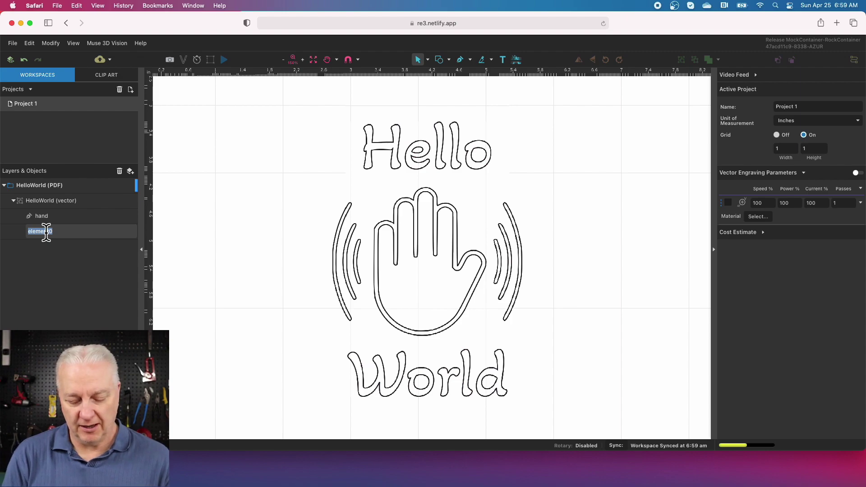
type("text")
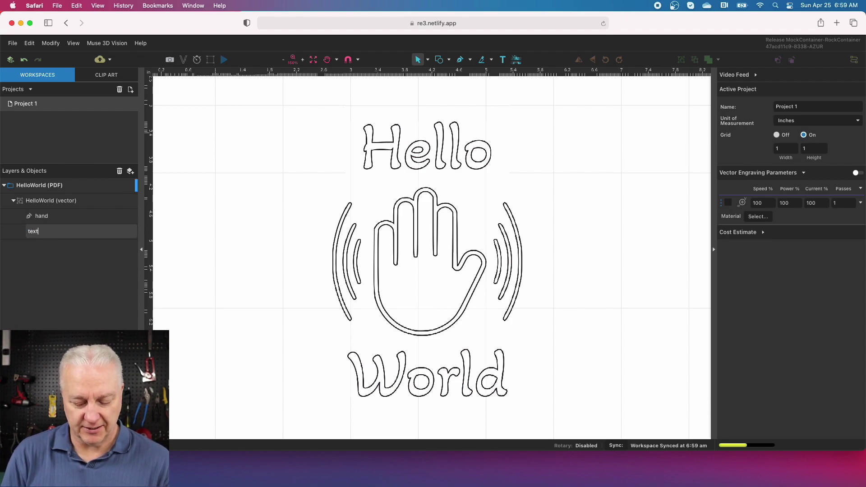
key("Return")
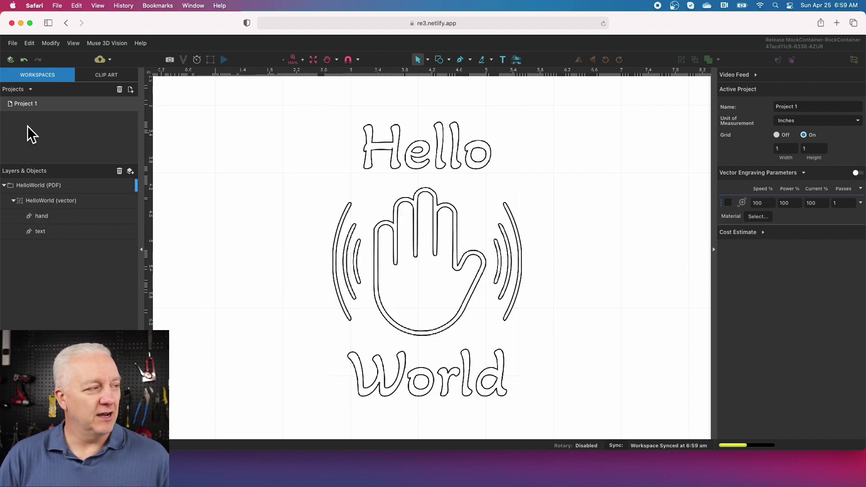
Step: Rename Project 1 as "HelloWorld"
double_click(27, 105)
type("HelloW")
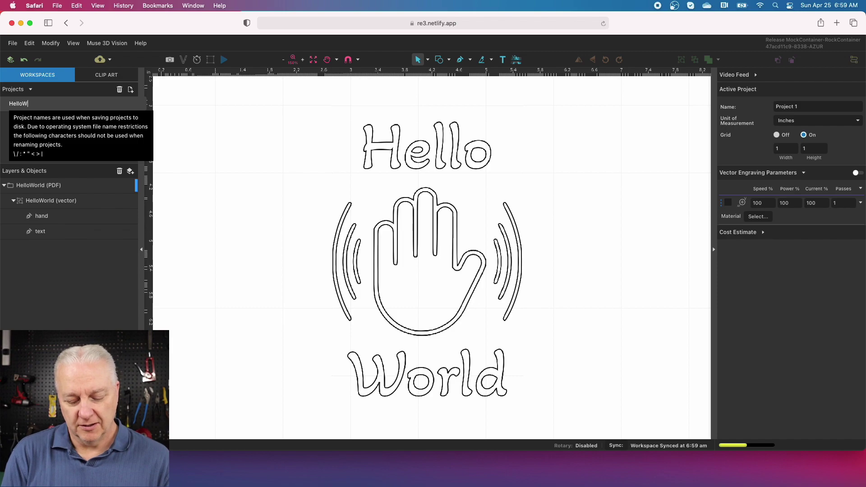
type("orld")
key("Return")
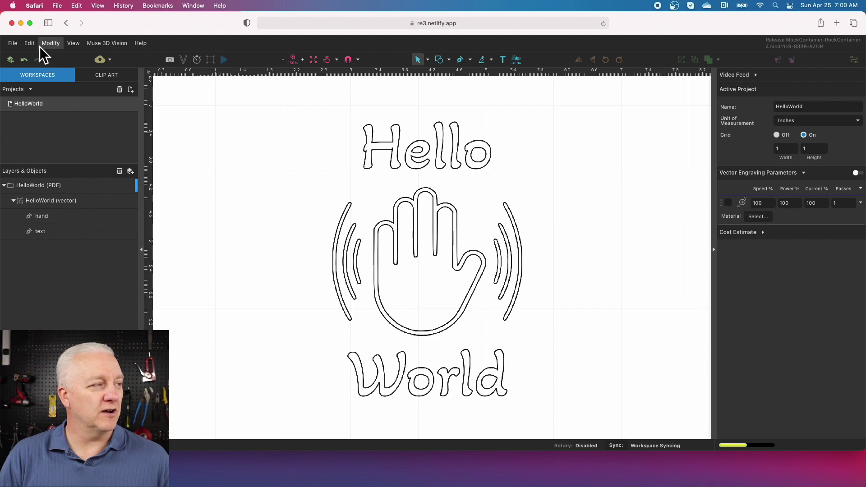
left_click(11, 43)
mouse_move(40, 138)
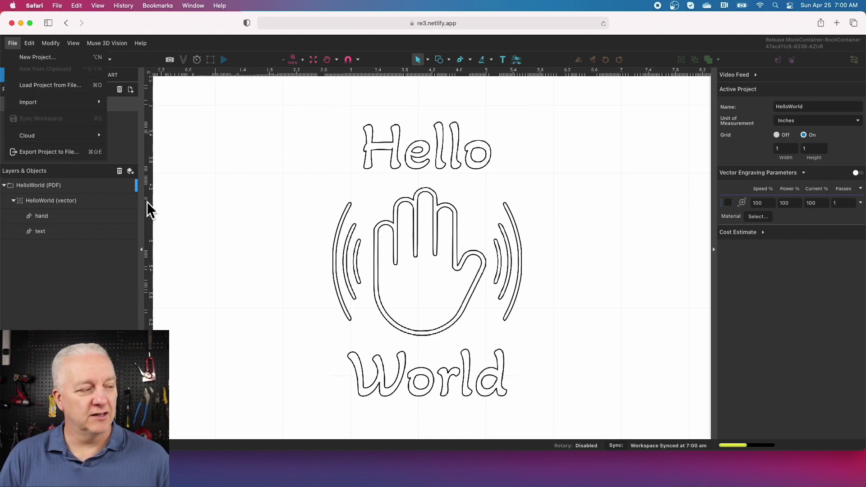
left_click(267, 267)
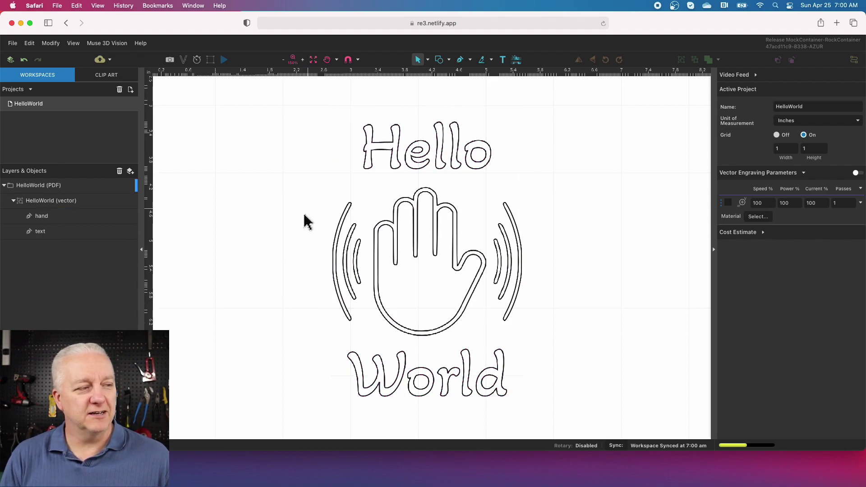
left_click(42, 232)
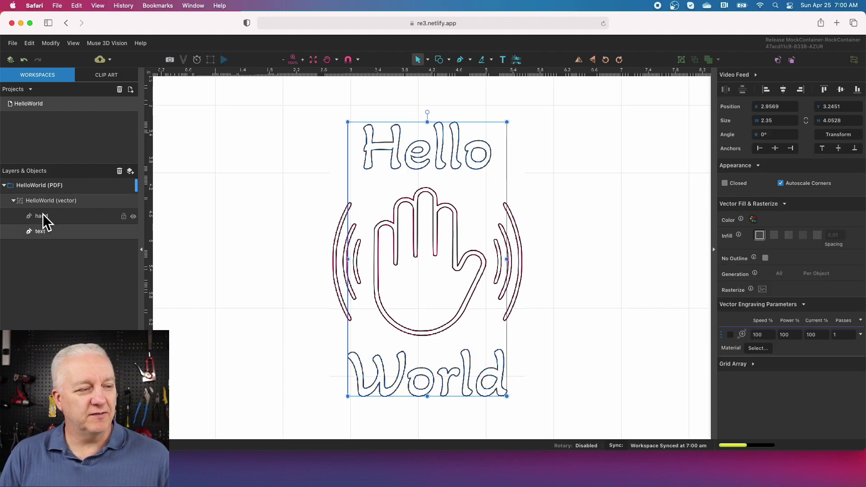
left_click(45, 221)
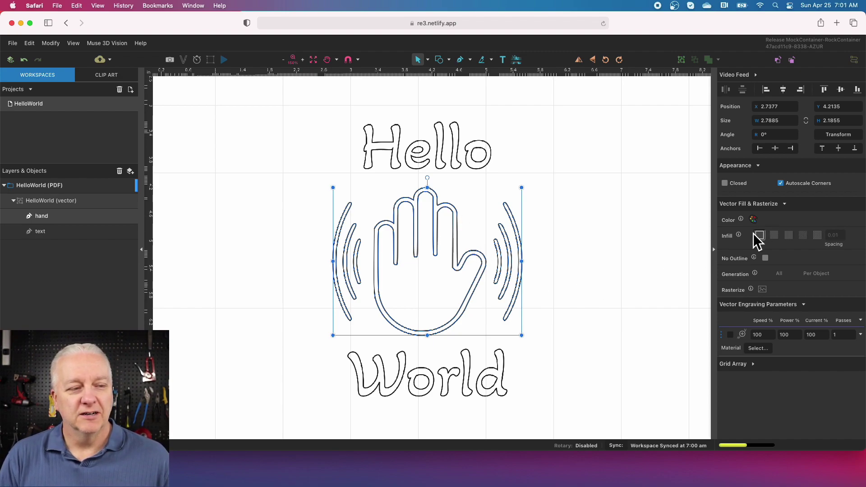
left_click(507, 258)
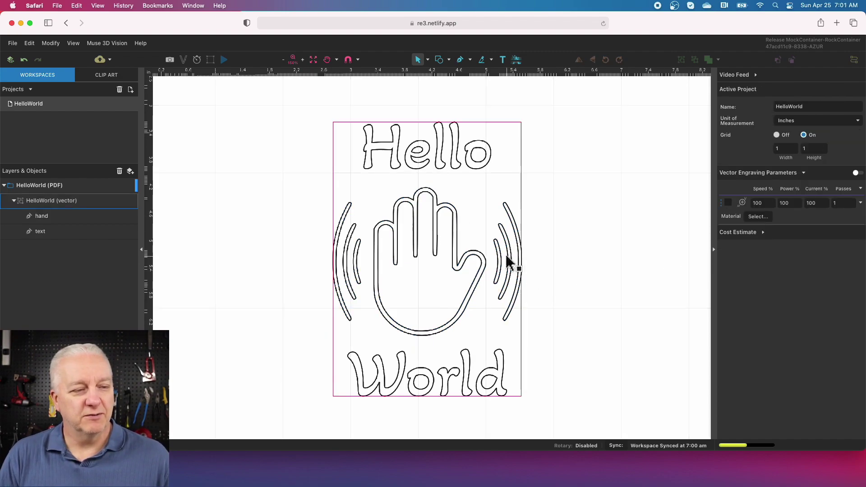
Step: Compare the available infill patterns on the hand object and leave it filled with horizontal lines
left_click(47, 217)
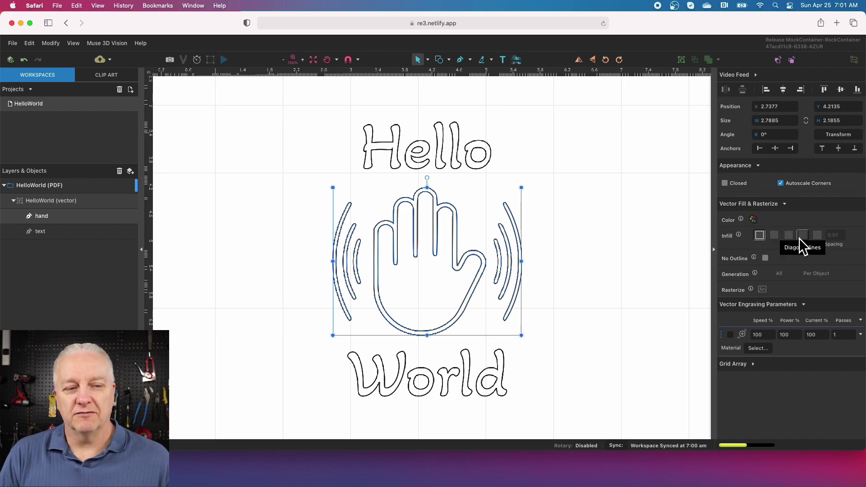
left_click(774, 237)
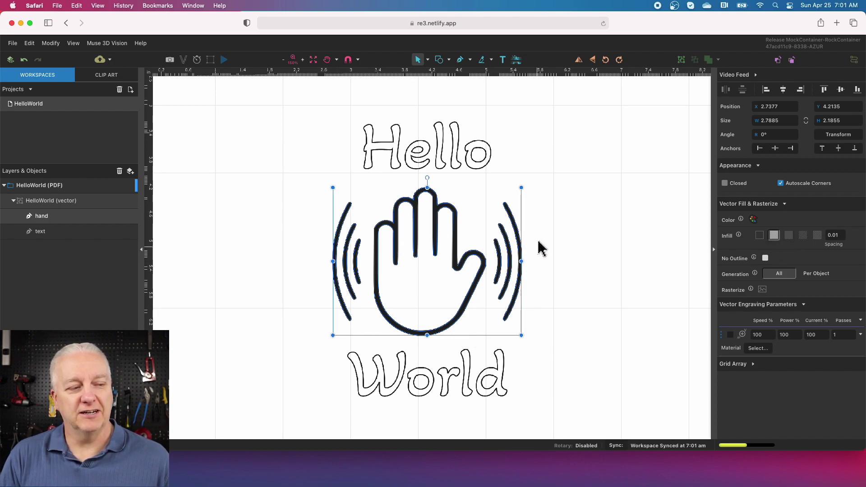
left_click(788, 236)
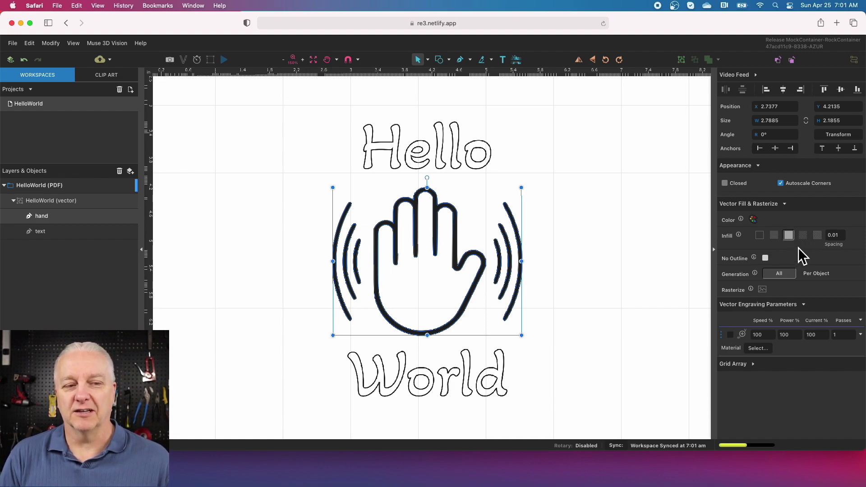
left_click(818, 235)
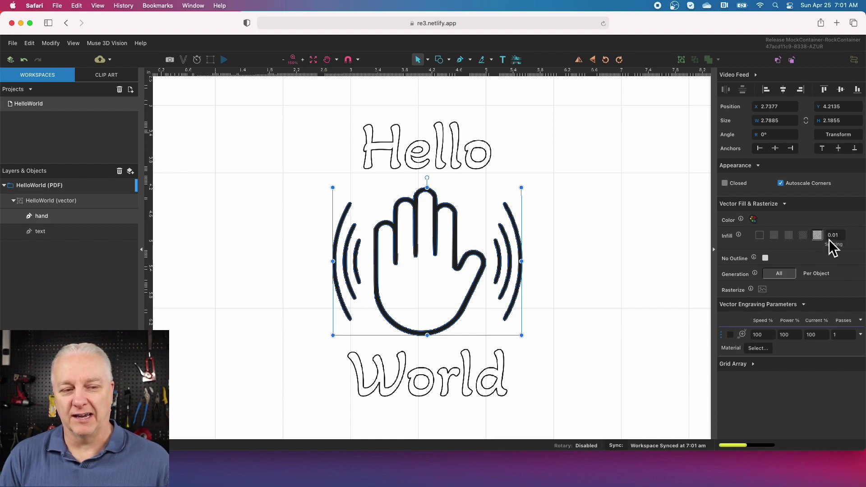
left_click(789, 236)
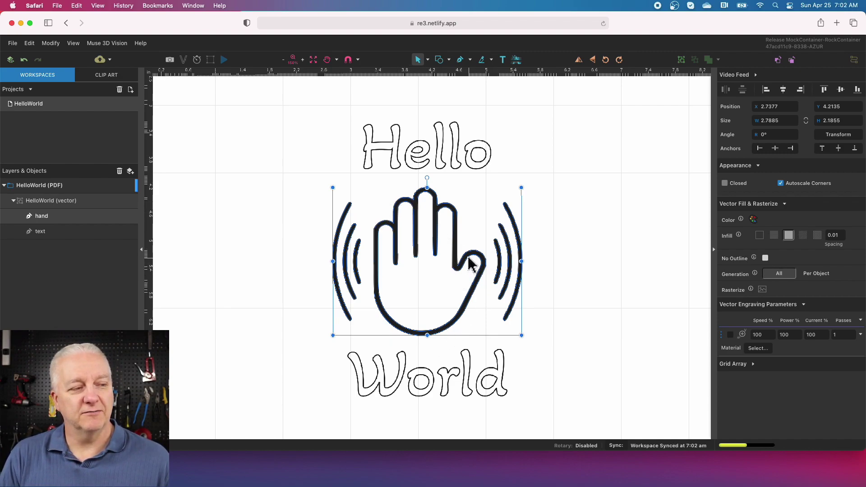
left_click(760, 235)
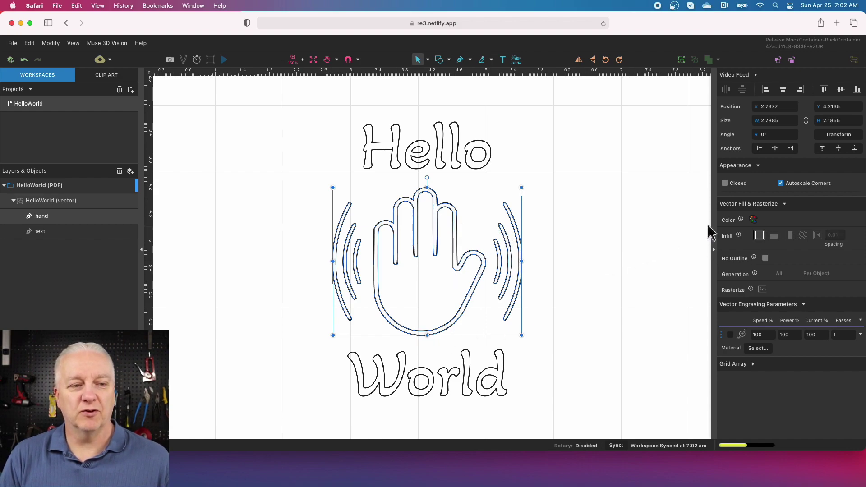
left_click(774, 235)
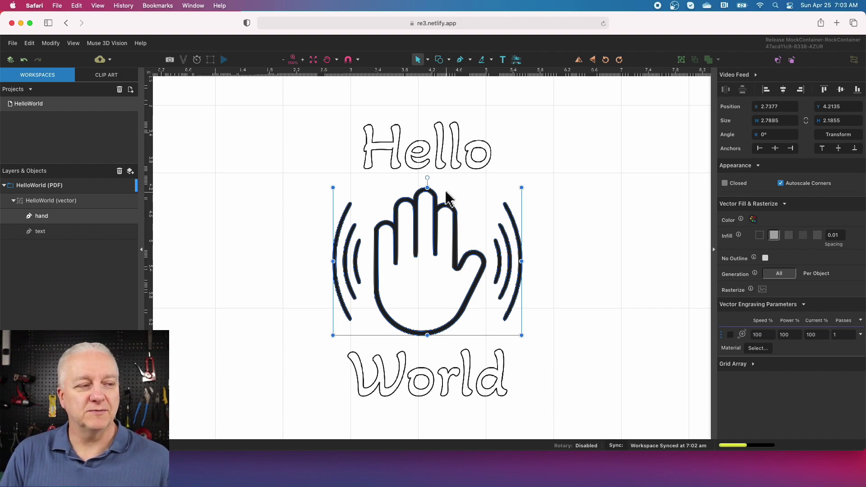
Step: Change the vector color of the text object to yellow and deselect it
left_click(43, 232)
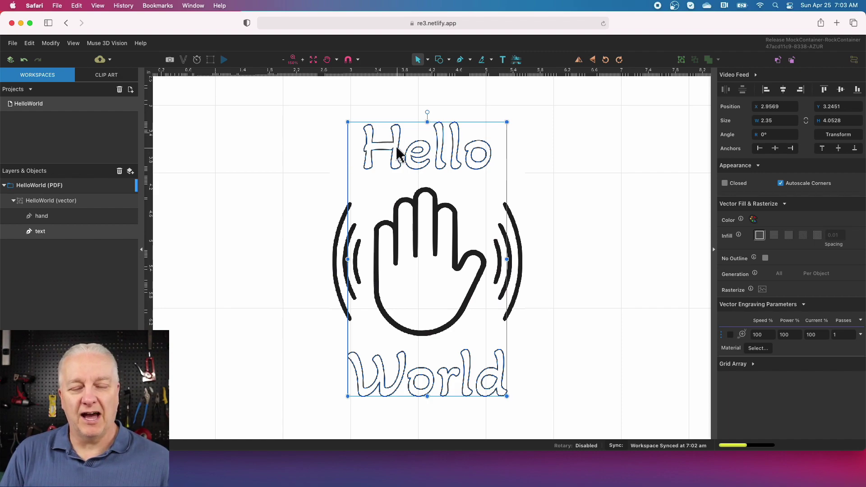
left_click(753, 219)
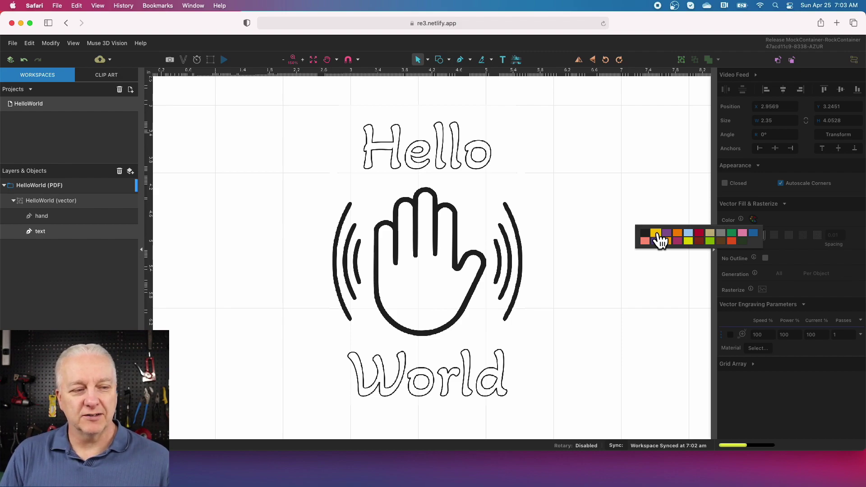
left_click(656, 233)
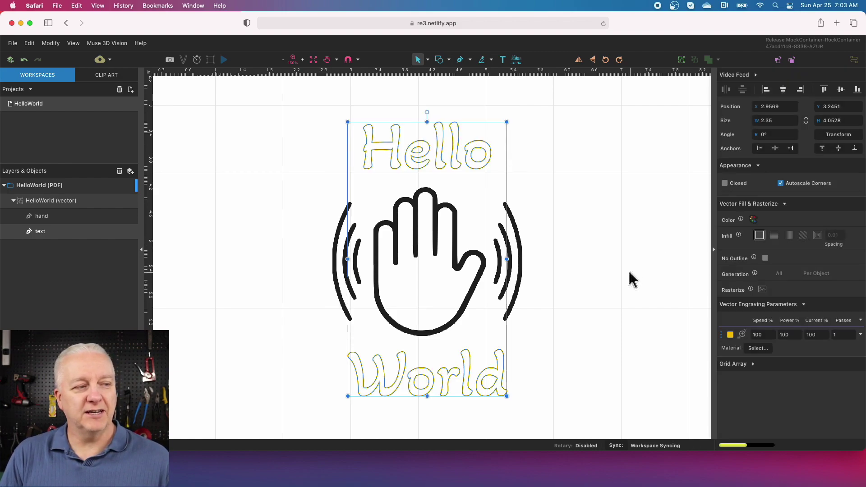
left_click(544, 266)
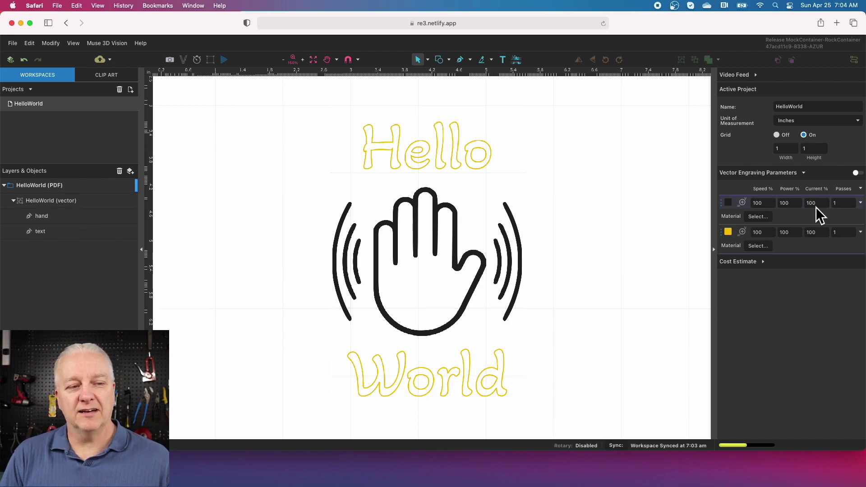
left_click(728, 232)
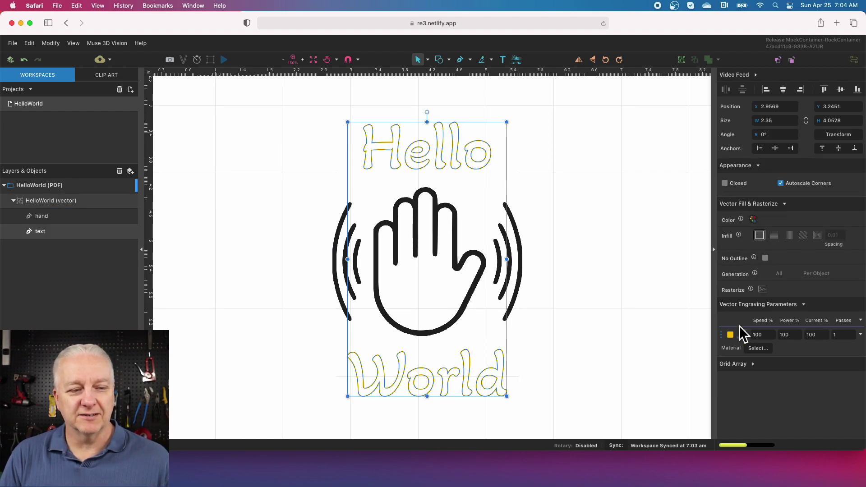
left_click(760, 219)
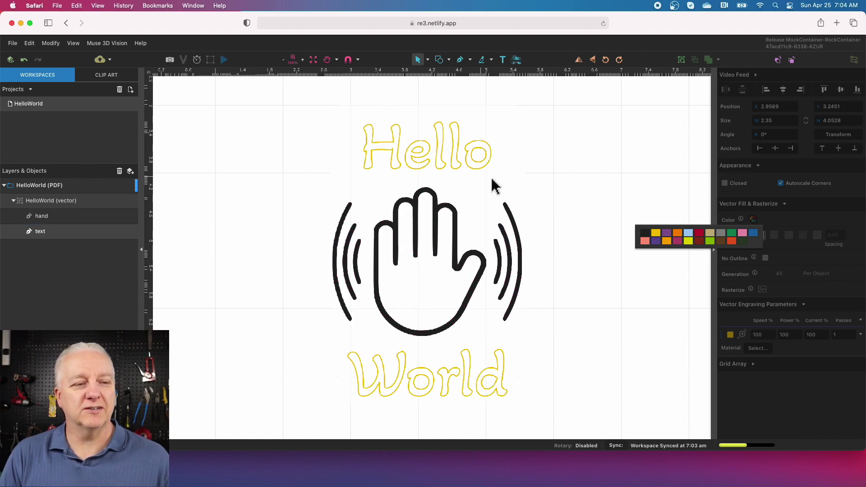
left_click(591, 333)
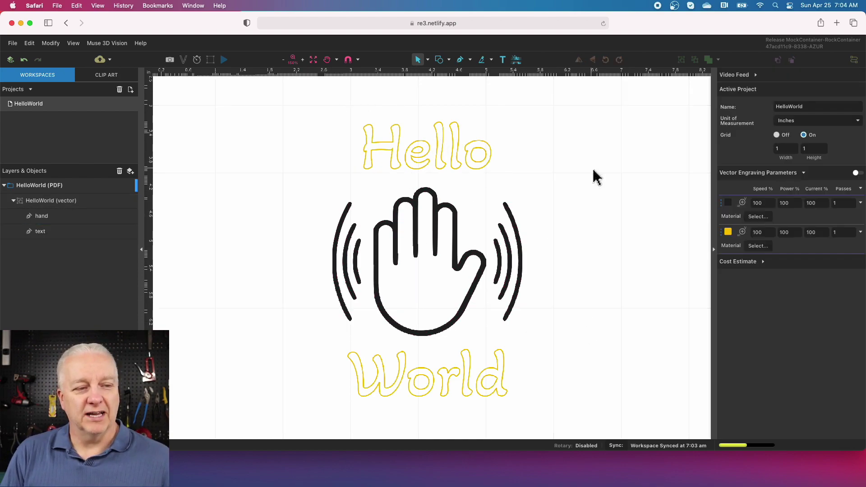
Step: Fill the text object with horizontal lines, turn on No Outline for it, and deselect it
left_click(41, 232)
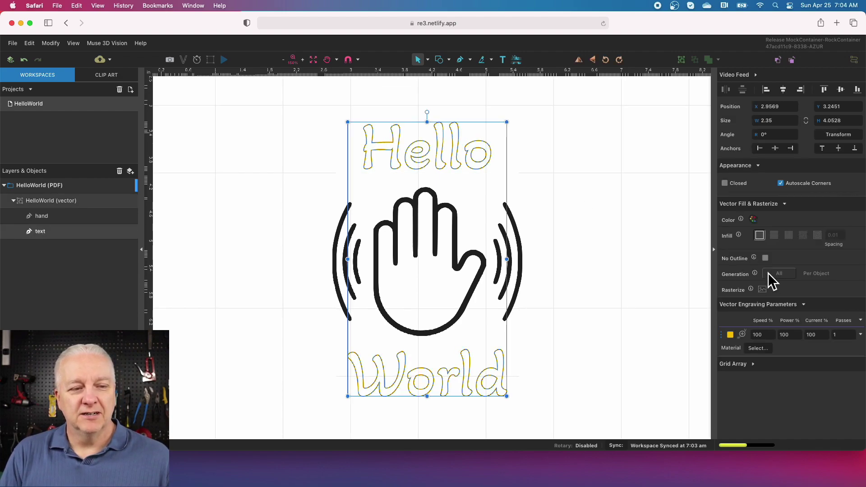
left_click(773, 235)
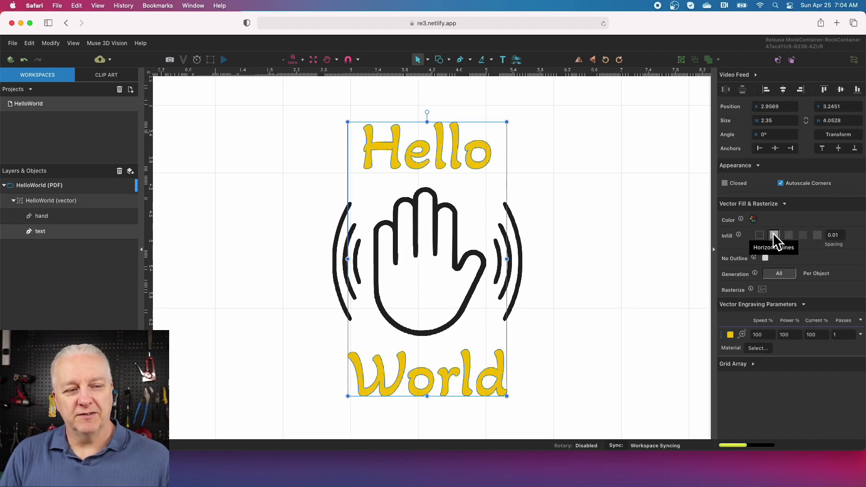
left_click(765, 259)
left_click(648, 221)
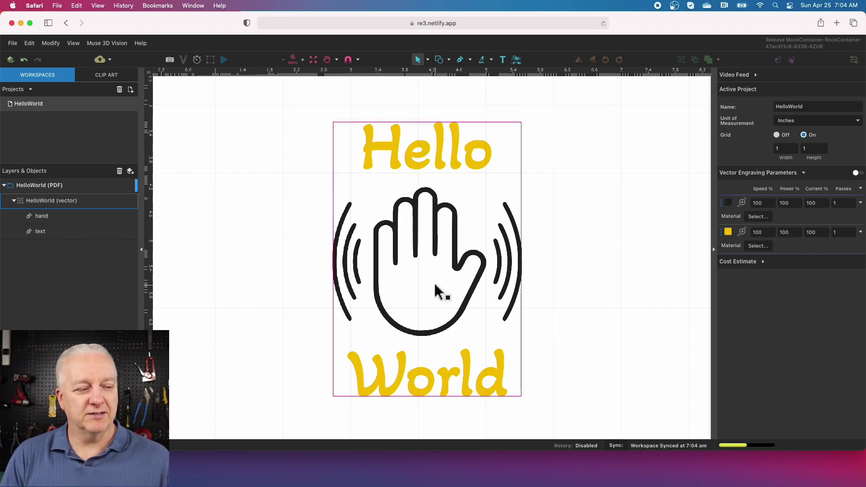
Step: Assign the Baltic Birch - 30% material settings to the hand object
left_click(40, 217)
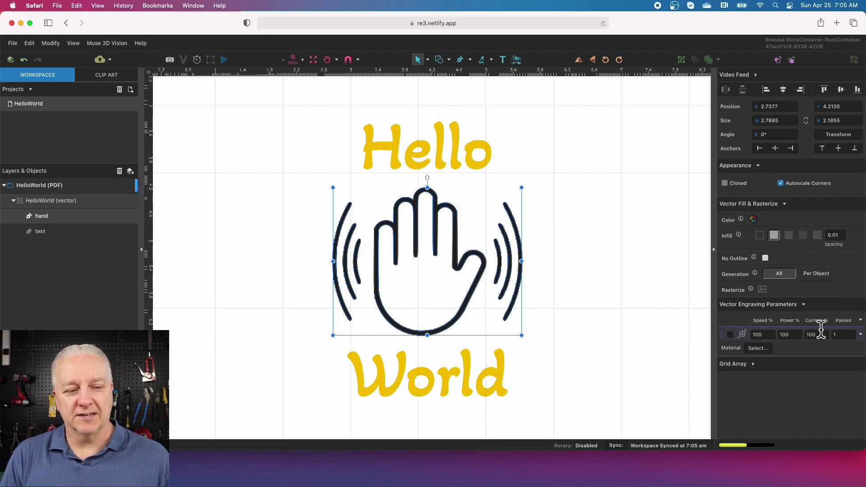
left_click(758, 348)
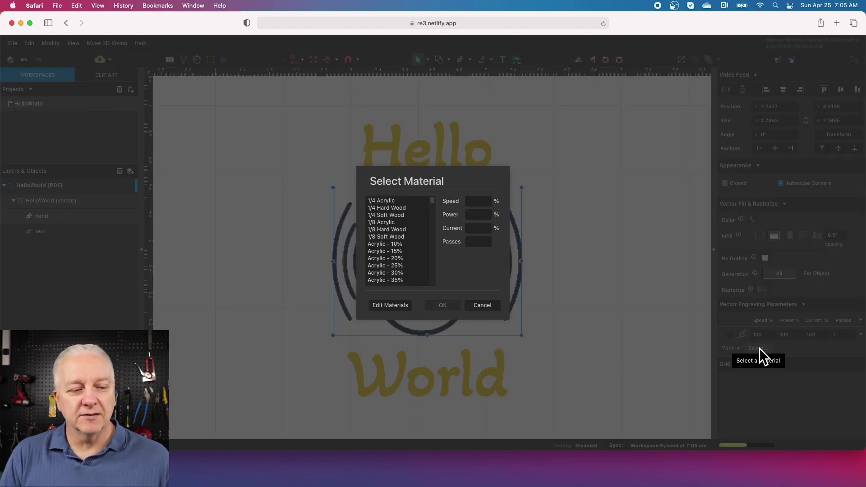
scroll(386, 226, "down", 10)
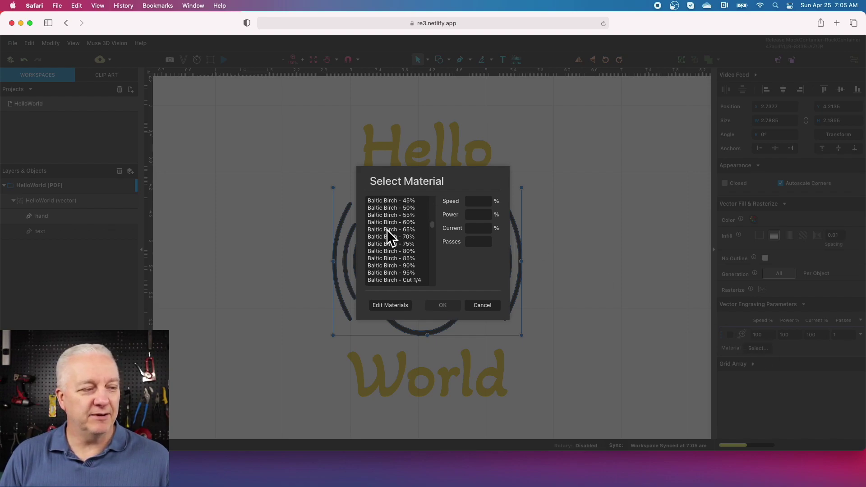
scroll(386, 229, "up", 2)
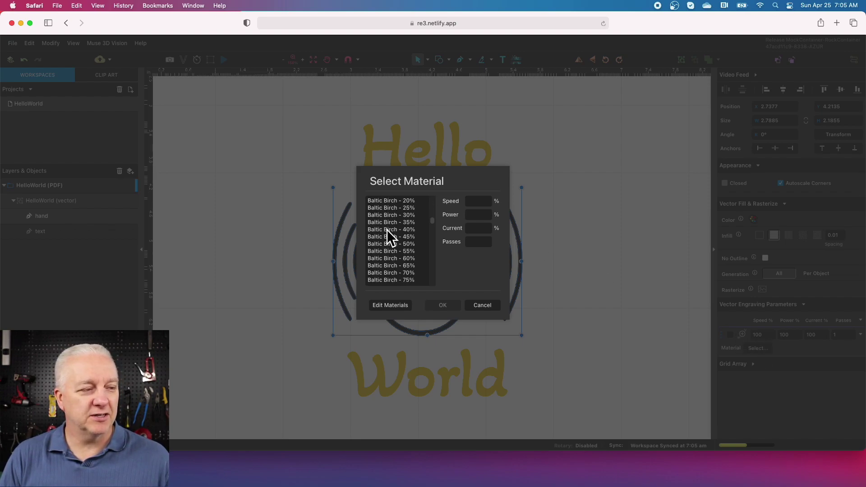
scroll(386, 229, "up", 2)
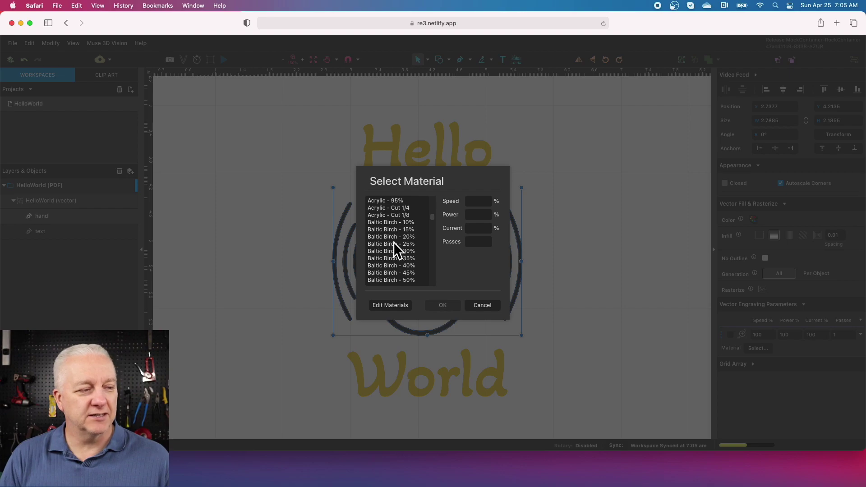
left_click(381, 252)
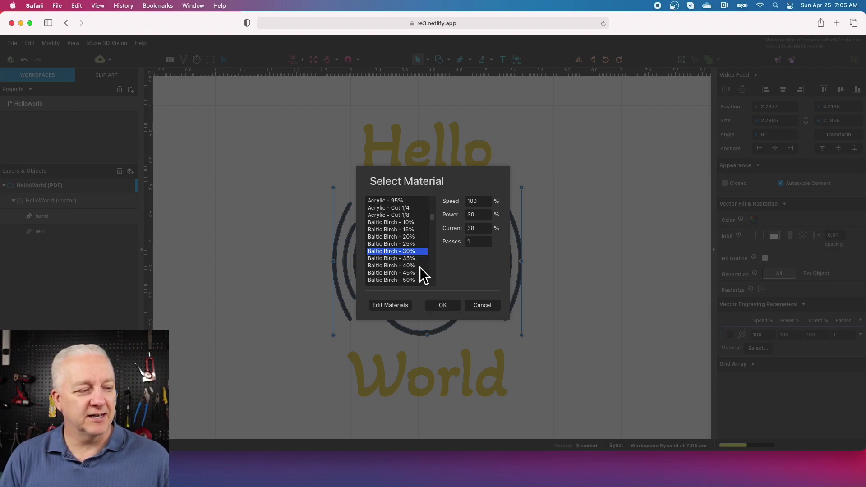
left_click(443, 307)
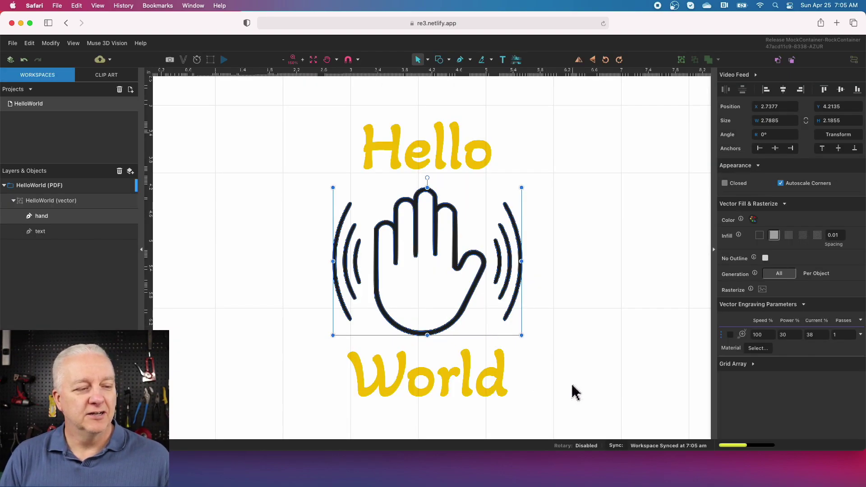
Step: Assign the Baltic Birch - 90% material settings to the text object, then check the whole group's engraving parameters and deselect it
left_click(495, 391)
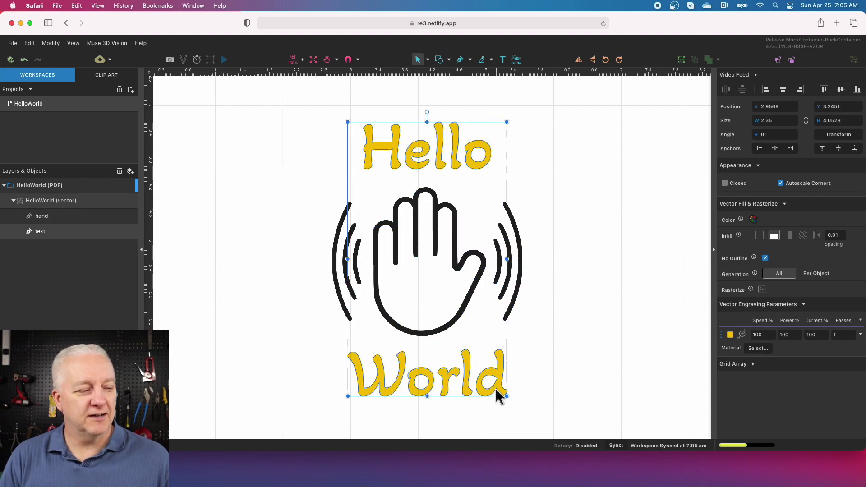
left_click(758, 348)
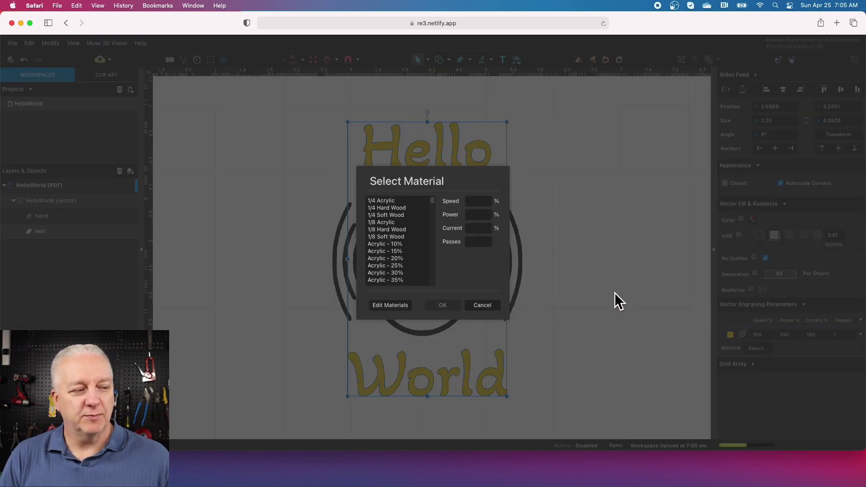
scroll(401, 256, "down", 5)
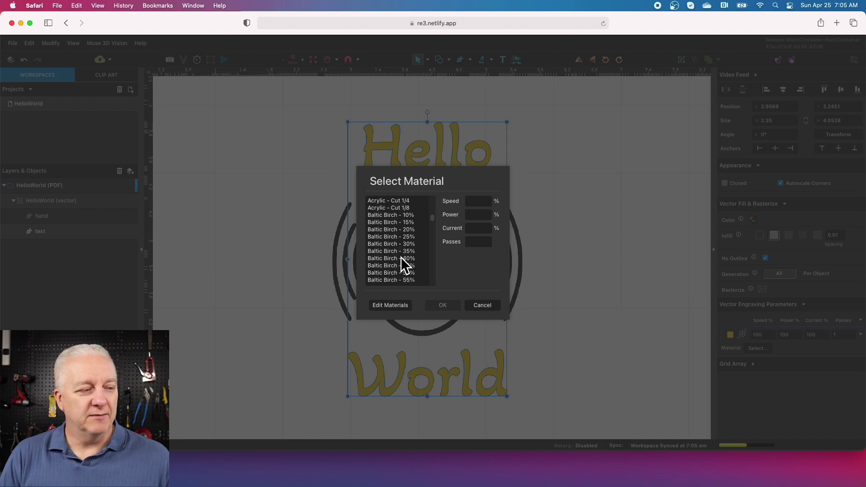
scroll(401, 257, "down", 5)
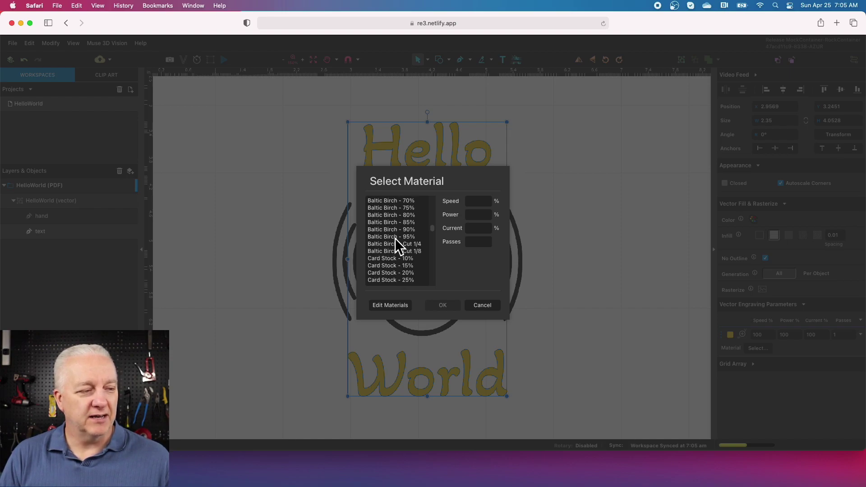
left_click(397, 229)
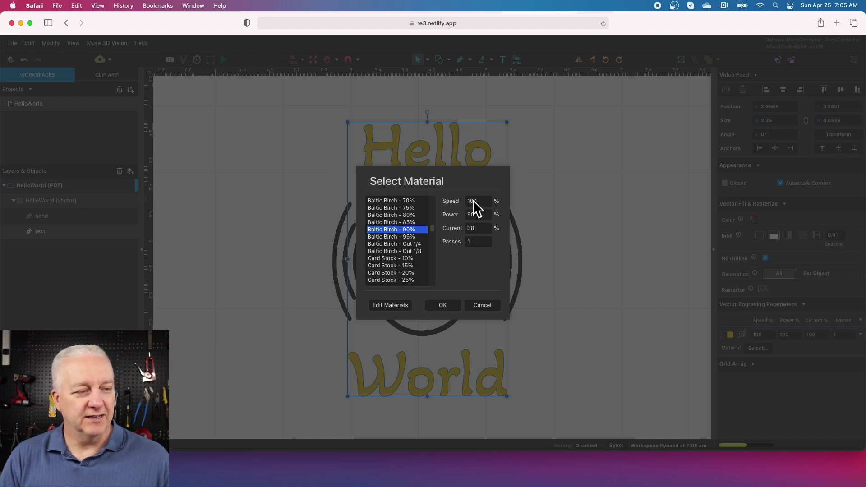
left_click(445, 310)
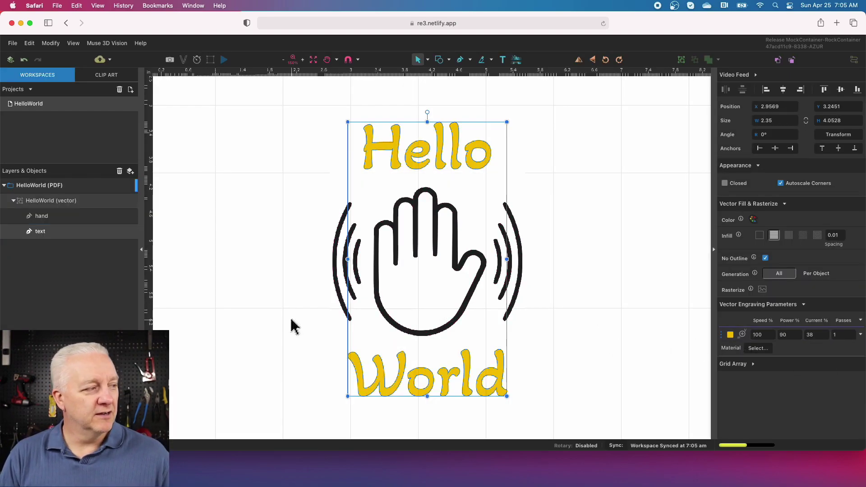
left_click(40, 201)
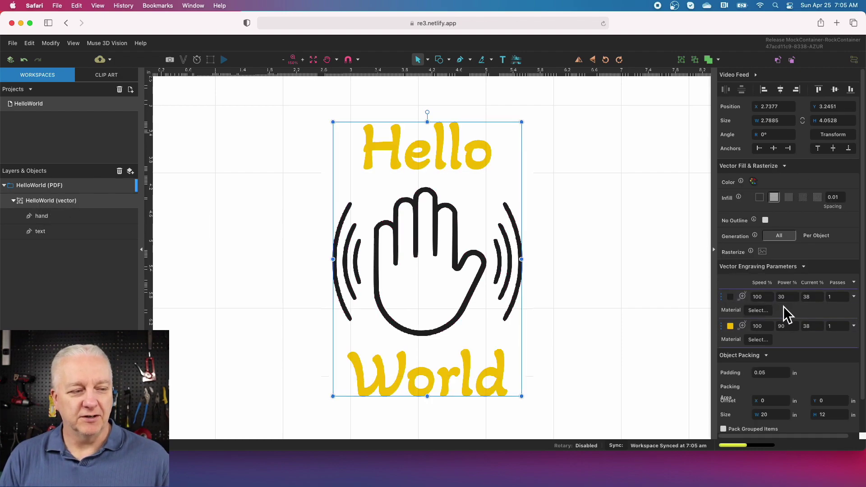
left_click(609, 325)
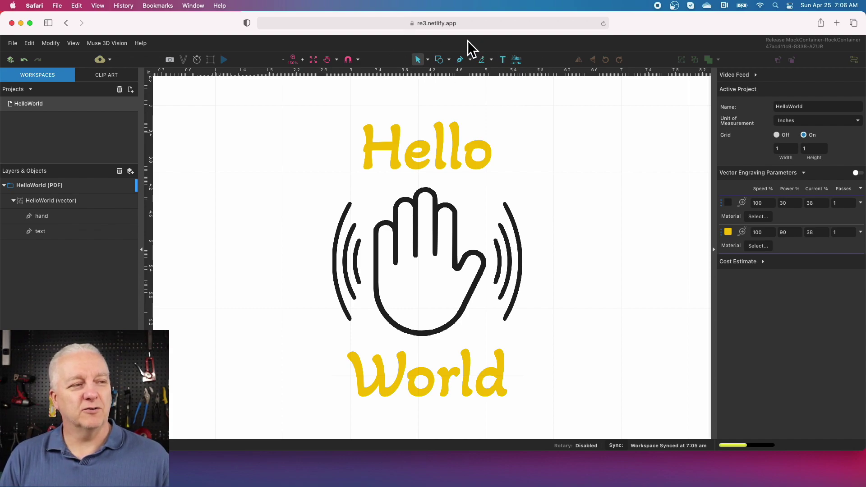
Step: Draw a rectangle about 2.96 by 4.43 inches around the hand and text artwork and deselect it
left_click(449, 60)
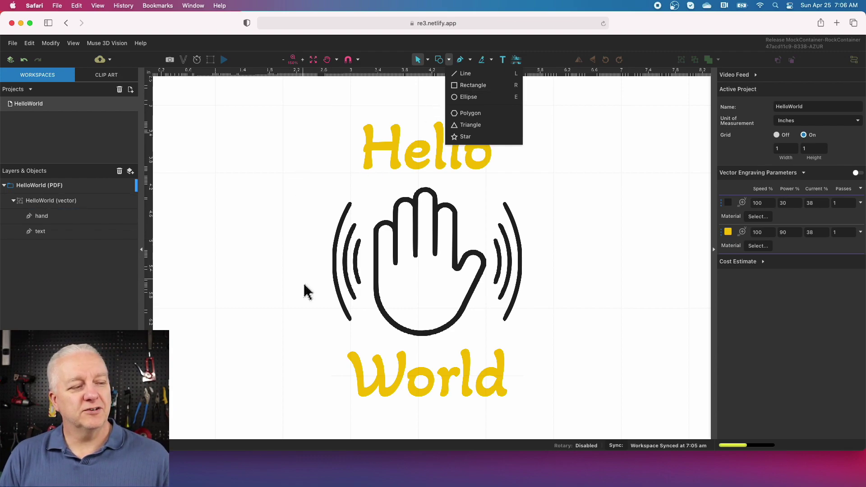
left_click(471, 85)
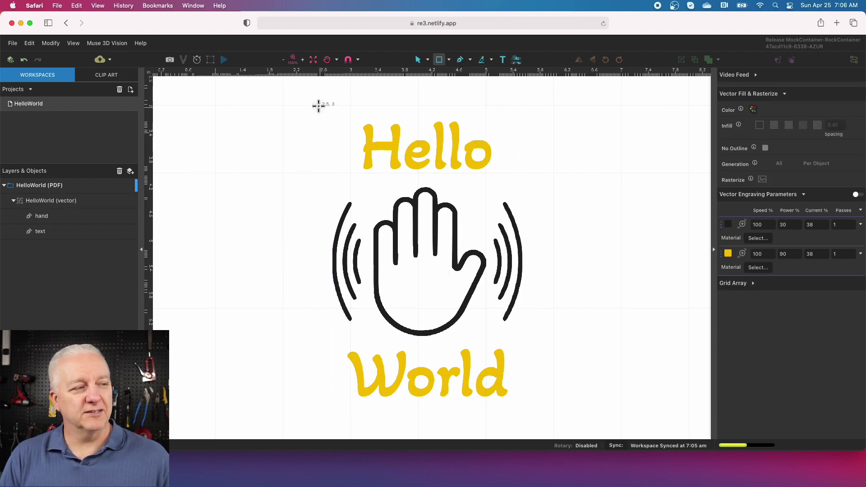
left_click_drag(316, 106, 518, 406)
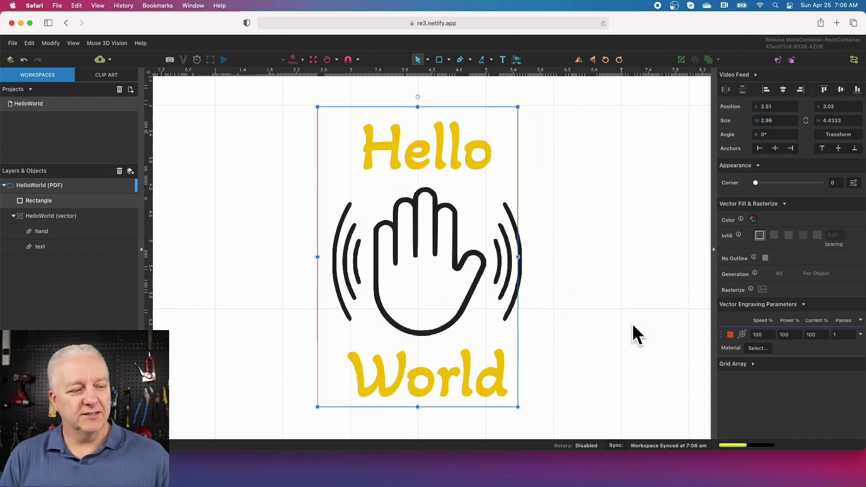
left_click(572, 266)
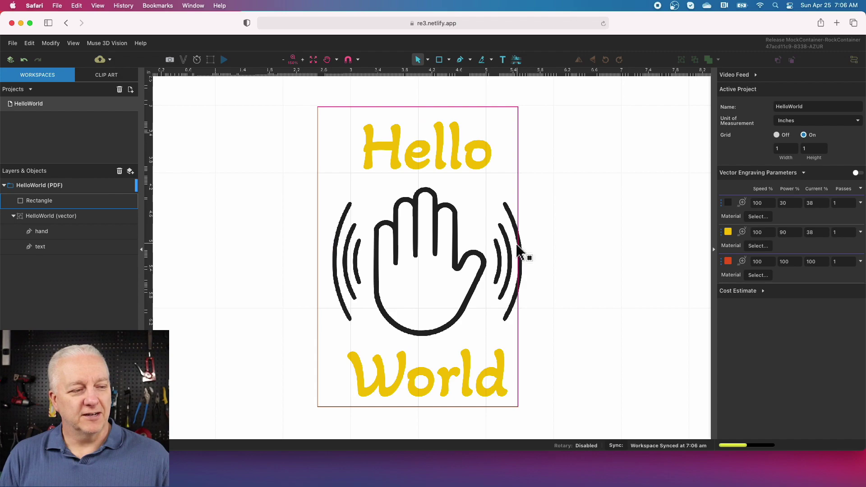
Step: Enlarge the rectangle to about 3.12 by 4.45 inches so it encloses the whole artwork, and deselect it
left_click(508, 109)
left_click_drag(518, 258, 529, 257)
left_click_drag(422, 407, 422, 409)
mouse_move(529, 407)
left_mouse_down()
mouse_move(515, 398)
mouse_move(526, 407)
left_mouse_up()
left_click(305, 143)
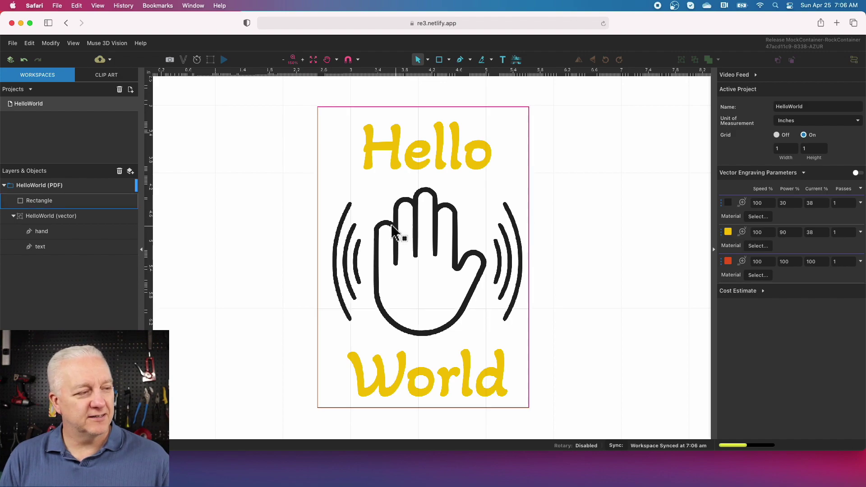
Step: Move the rectangle into the HelloWorld (vector) group, above the hand object
left_click(345, 108)
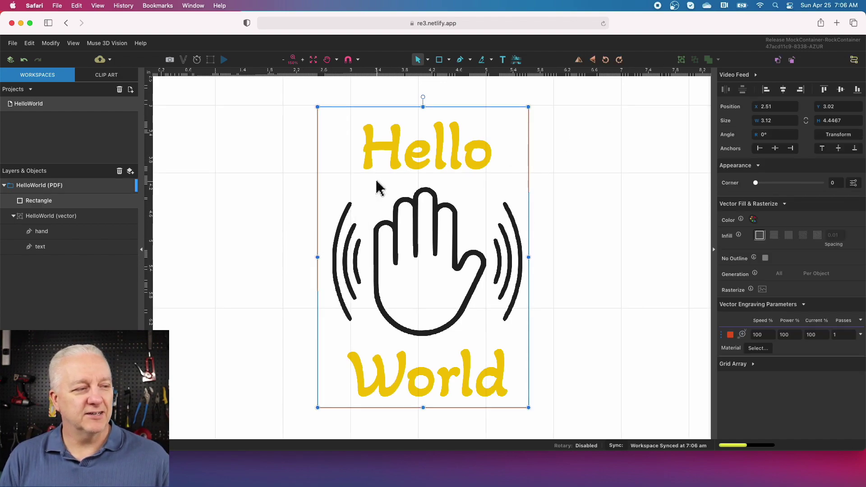
left_click(41, 219)
left_click(40, 203)
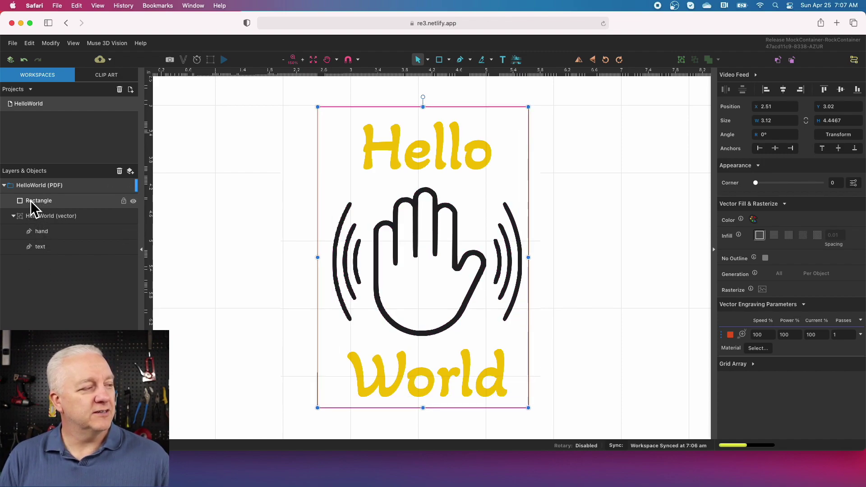
left_click_drag(31, 202, 52, 216)
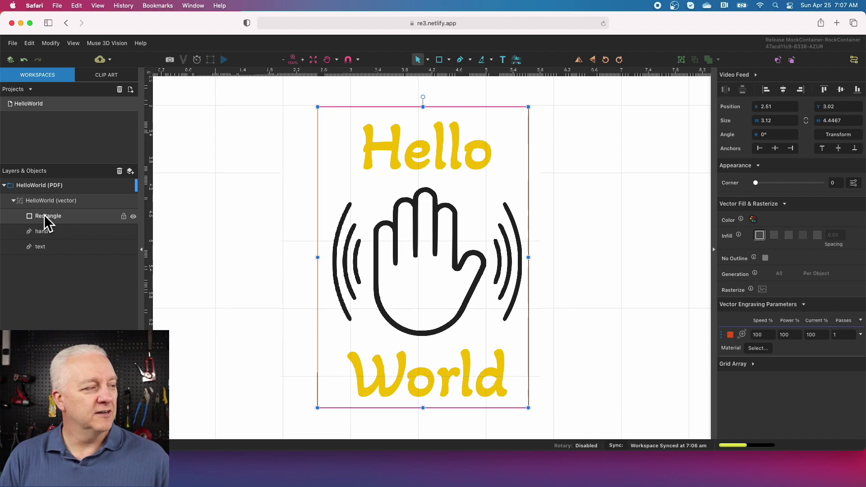
Step: Align the rectangle, hand and text to a common center both horizontally and vertically, and deselect them
left_click(42, 247)
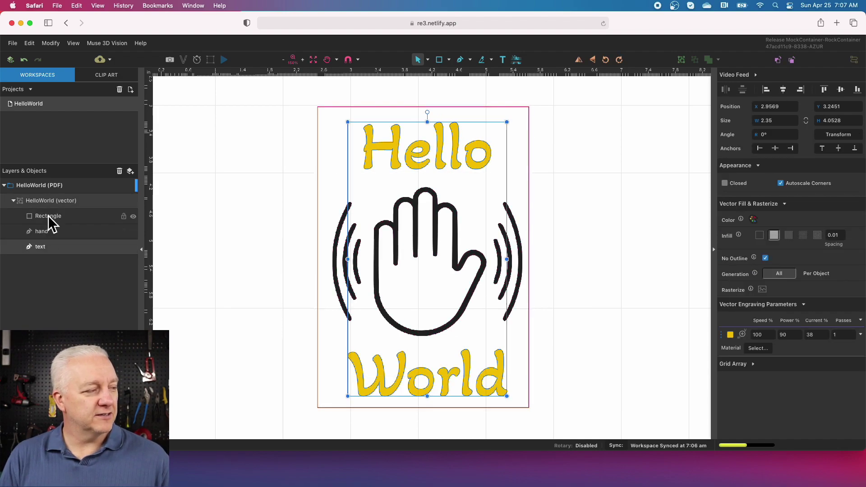
key("super+a")
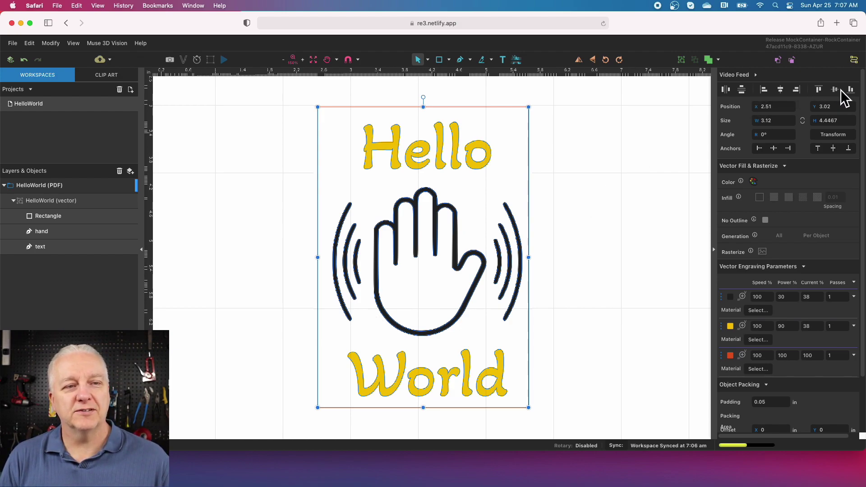
left_click(764, 90)
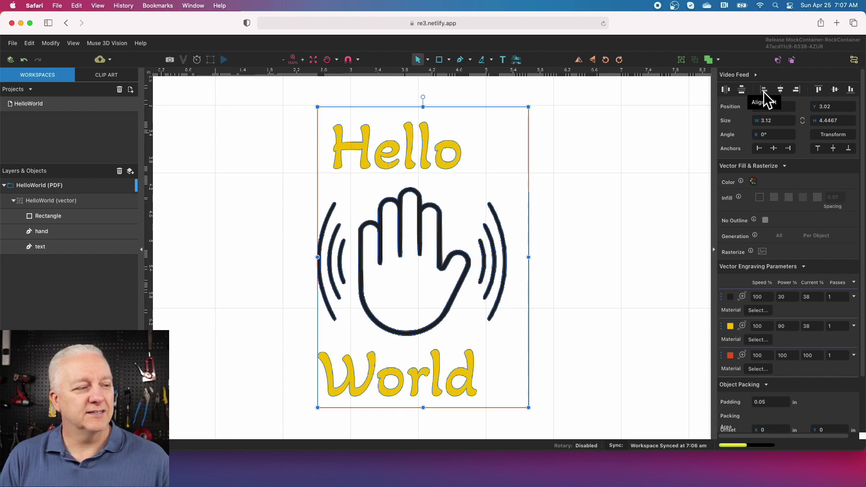
left_click(781, 90)
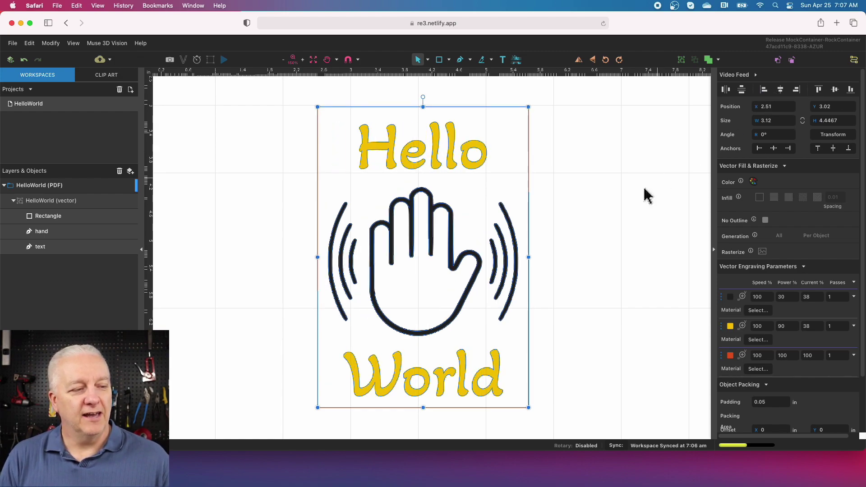
left_click(835, 90)
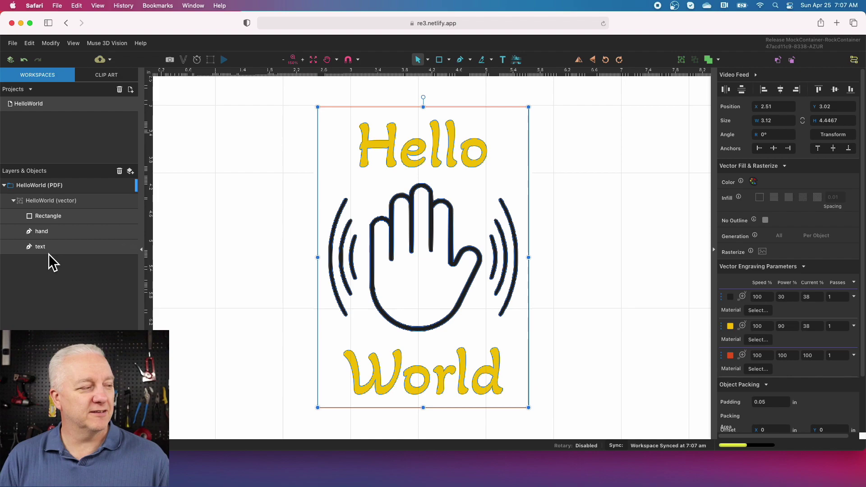
left_click(38, 246)
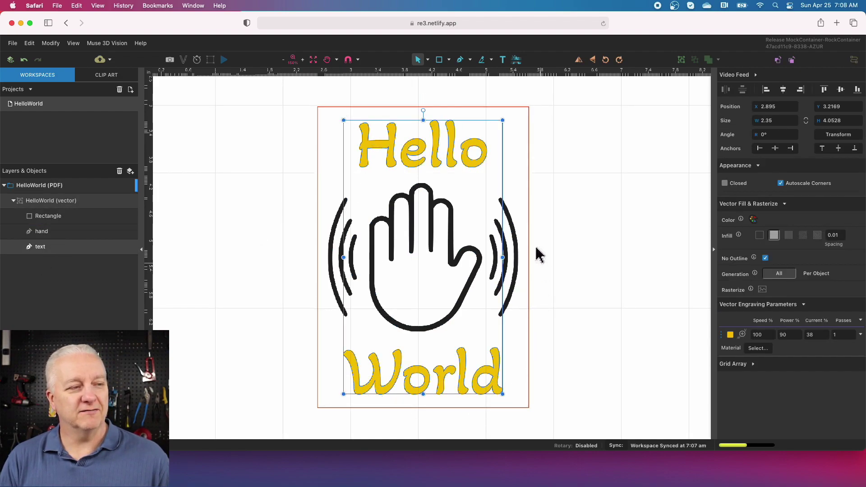
left_click(540, 311)
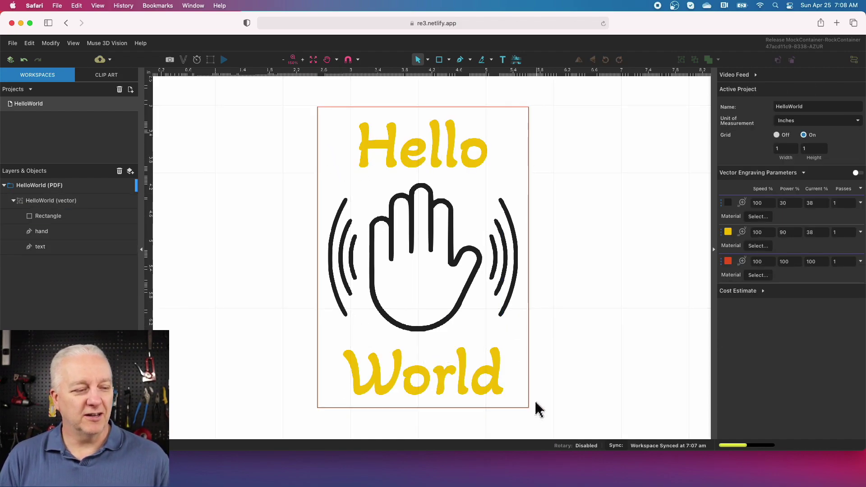
Step: Assign the Baltic Birch - Cut 1/8 material settings to the red vector color of the border rectangle
left_click(496, 408)
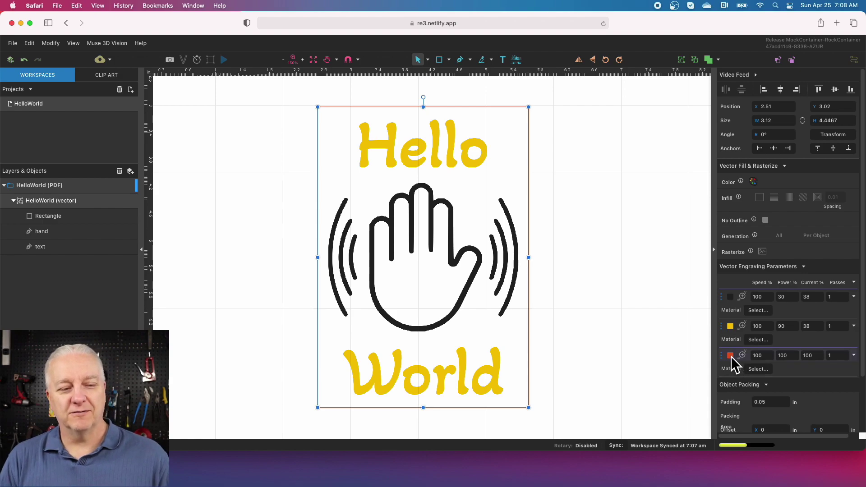
left_click(756, 370)
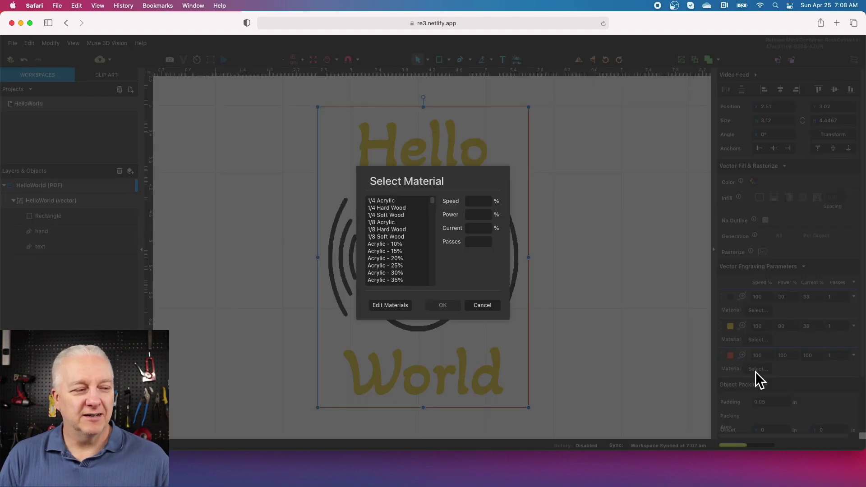
scroll(397, 257, "down", 10)
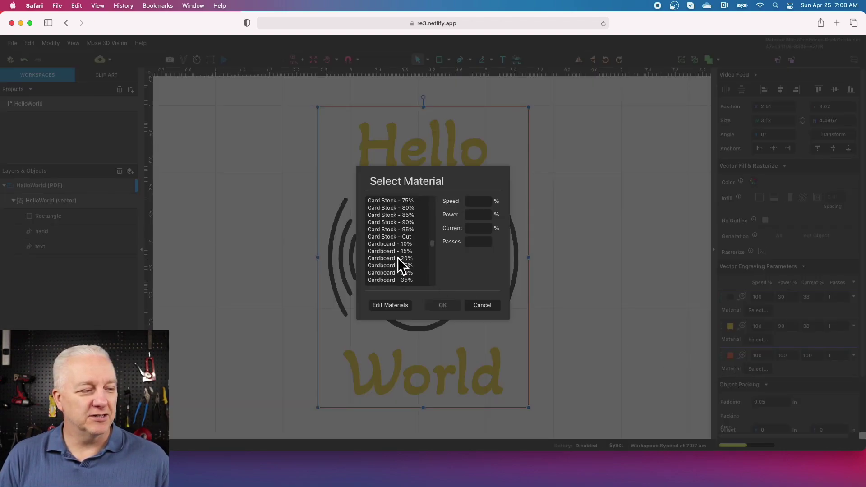
scroll(397, 258, "up", 3)
left_click(404, 245)
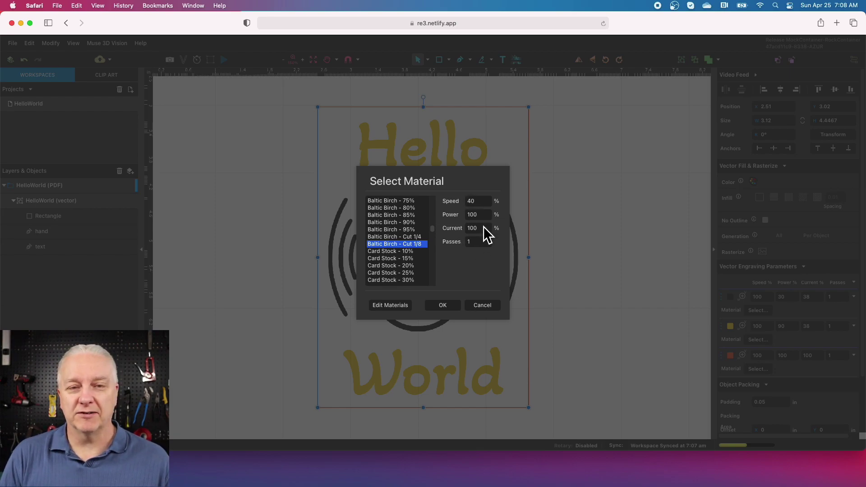
left_click(443, 306)
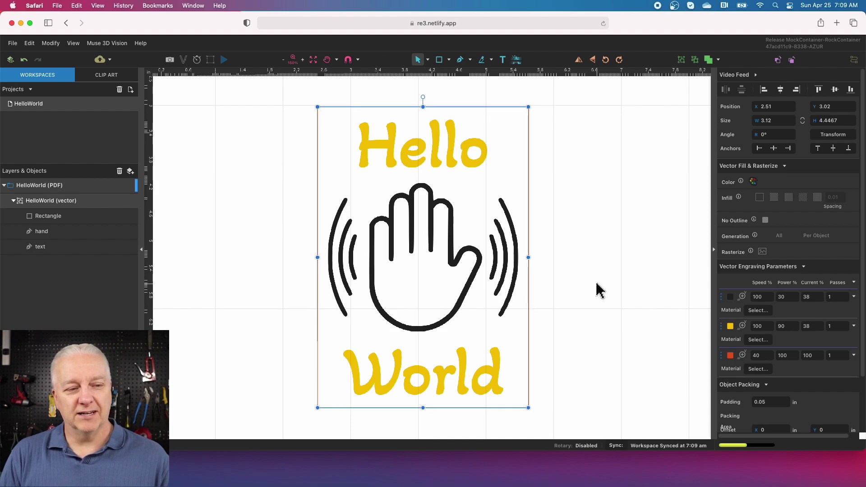
Step: Deselect the artwork and examine the speed, power and current settings of the black, yellow and red vector colors
left_click(563, 310)
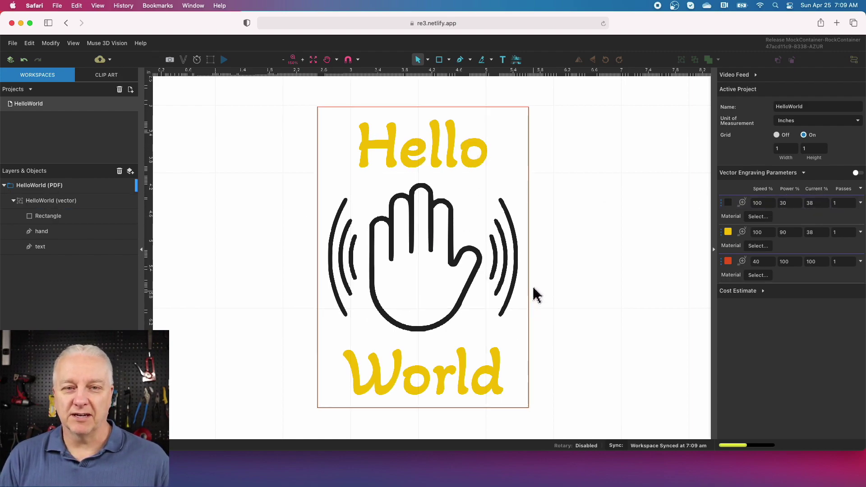
scroll(679, 258, "down", 1)
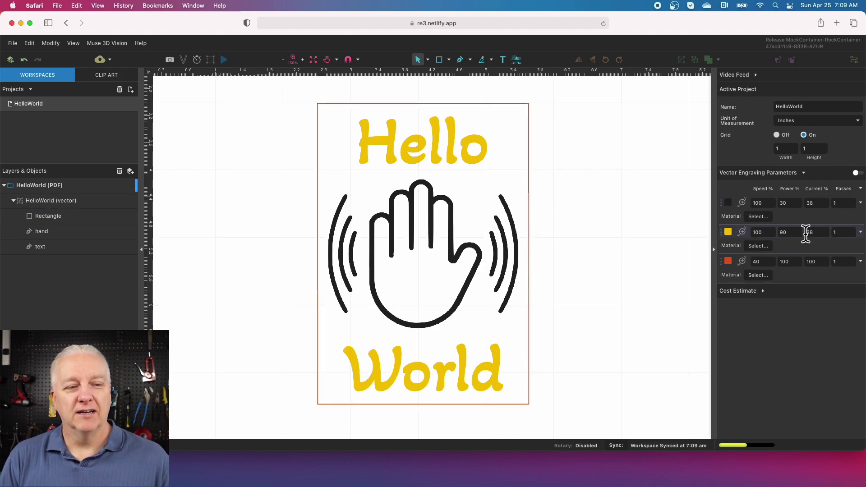
left_click(793, 232)
type("50")
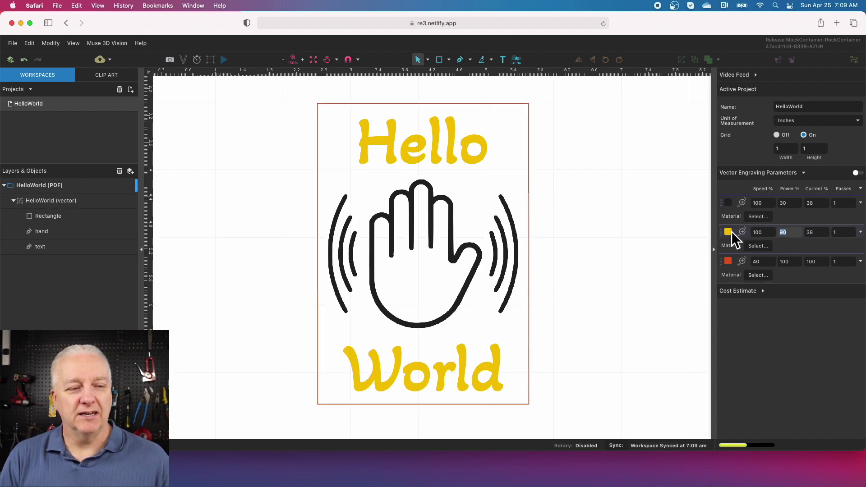
left_click(823, 229)
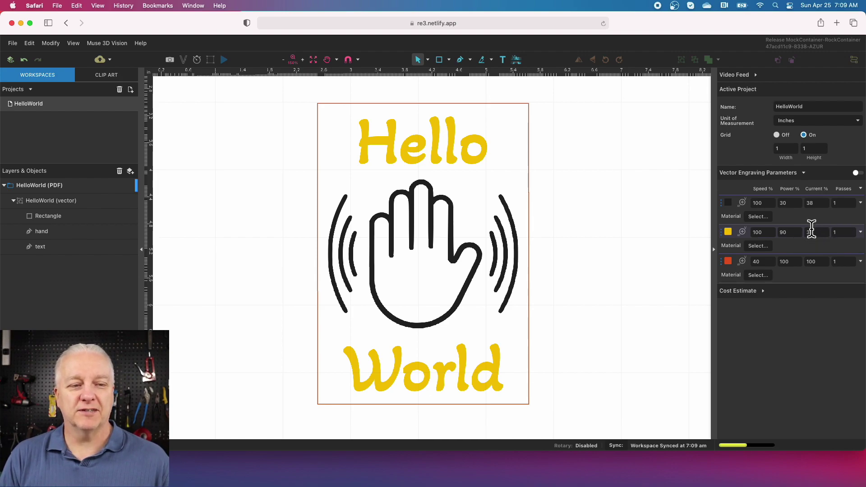
left_click(422, 158)
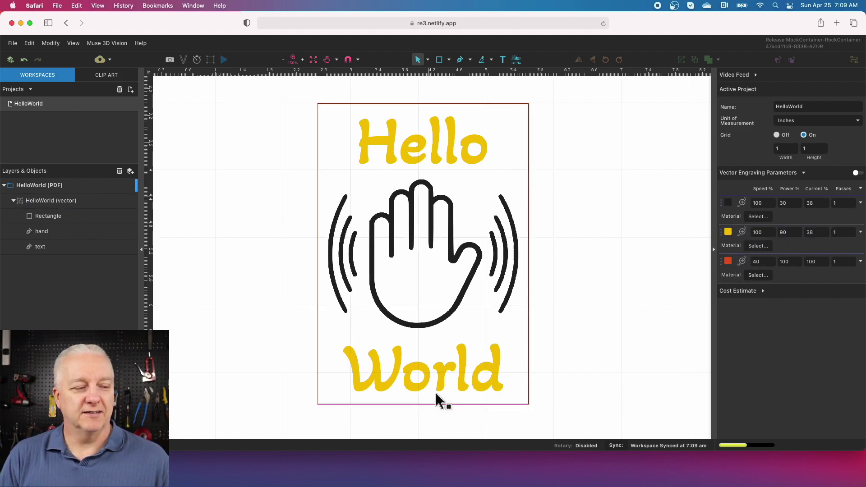
left_click(764, 261)
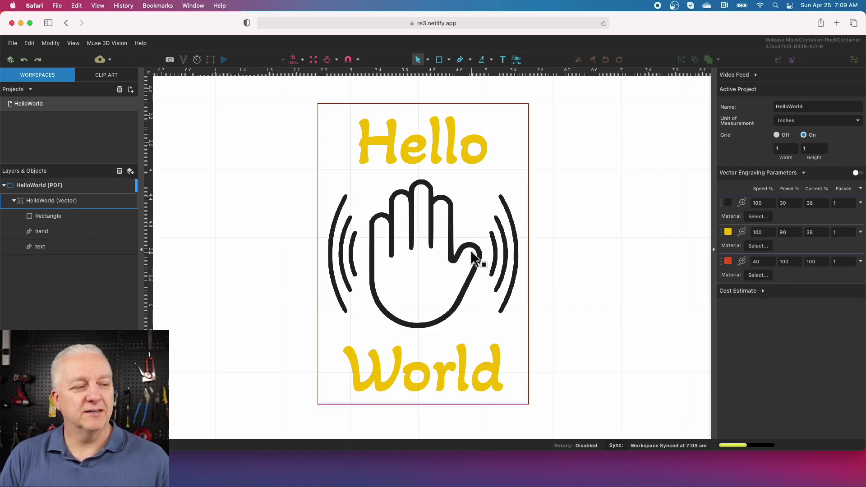
Step: Flip the hand object horizontally so its thumb points the other way, and deselect it
left_click(473, 250)
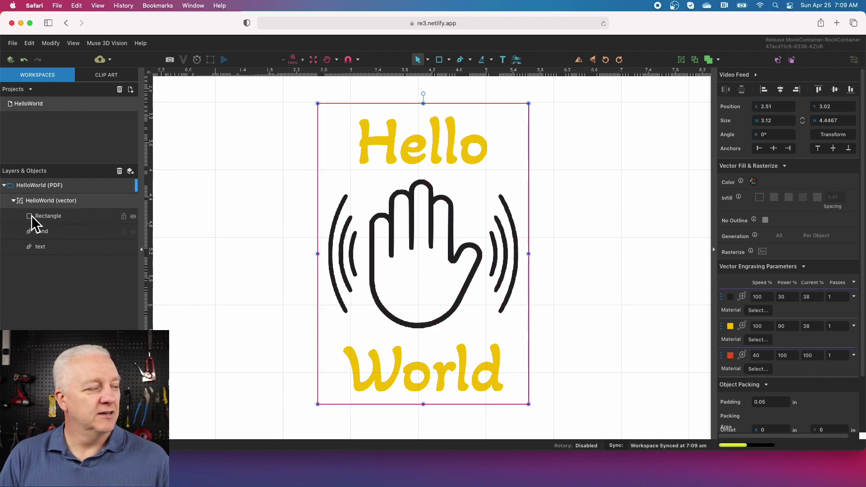
left_click(42, 233)
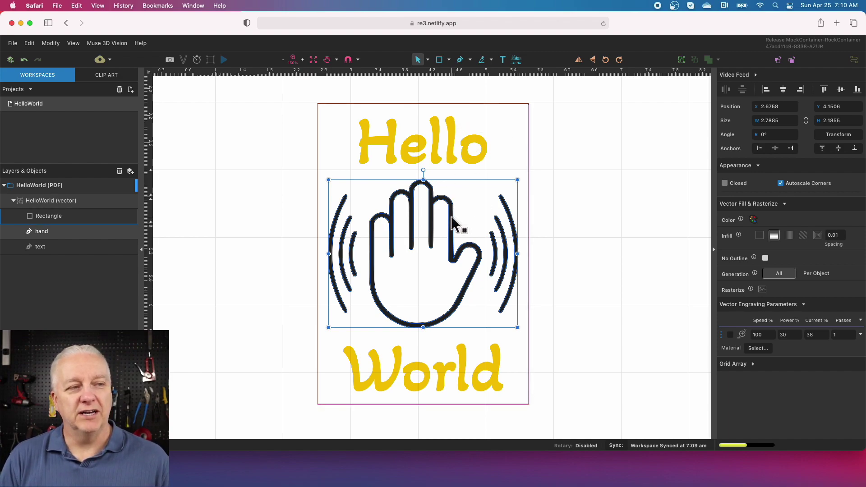
left_click(578, 61)
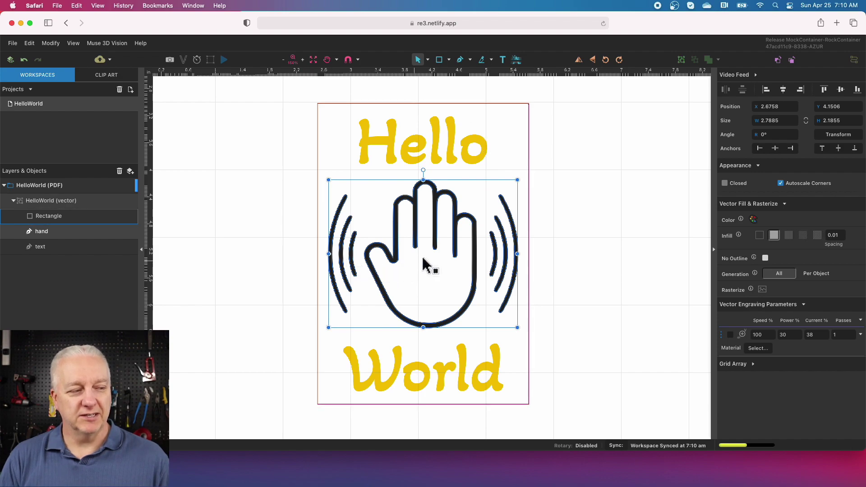
left_click(600, 266)
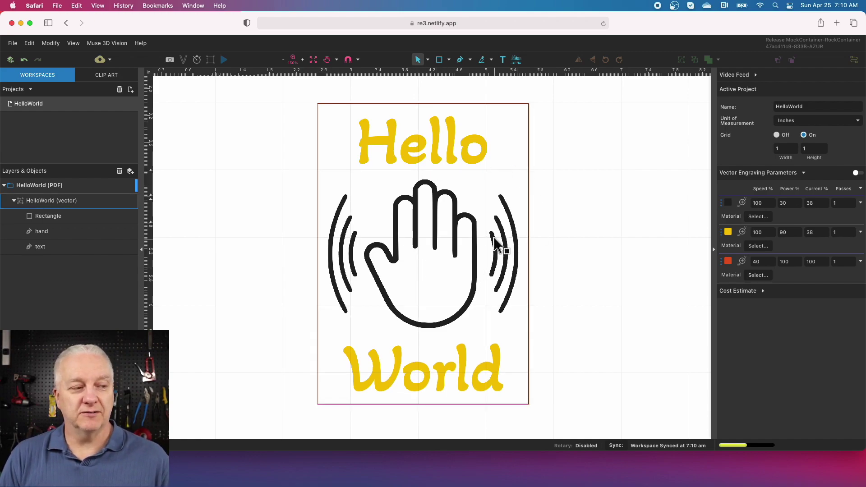
Step: Try moving the hand object up over the Hello text, and undo the move
left_click(409, 218)
left_click(48, 231)
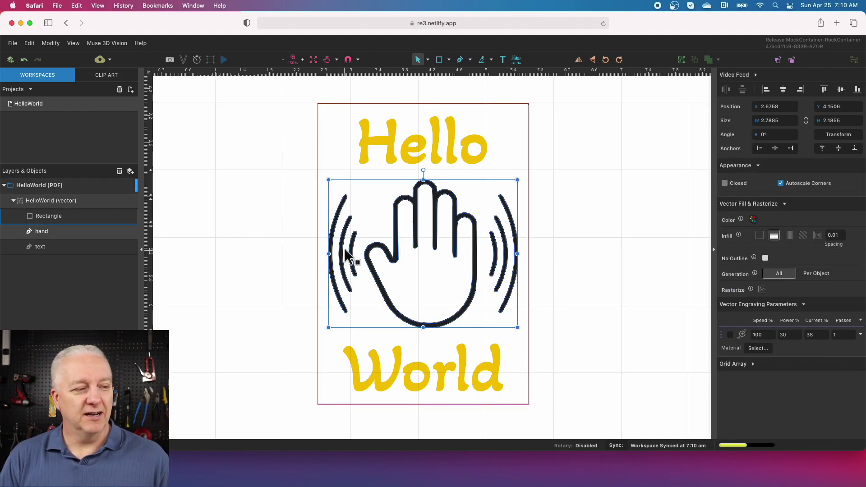
left_click_drag(421, 247, 420, 192)
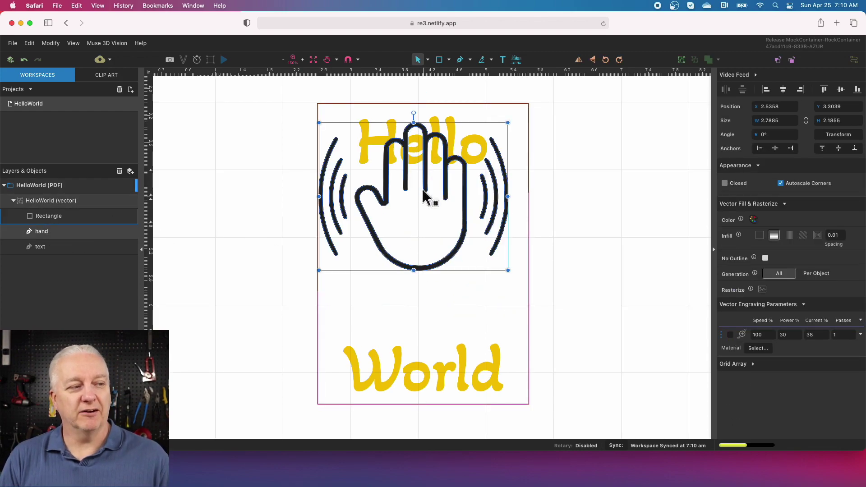
key("super+z")
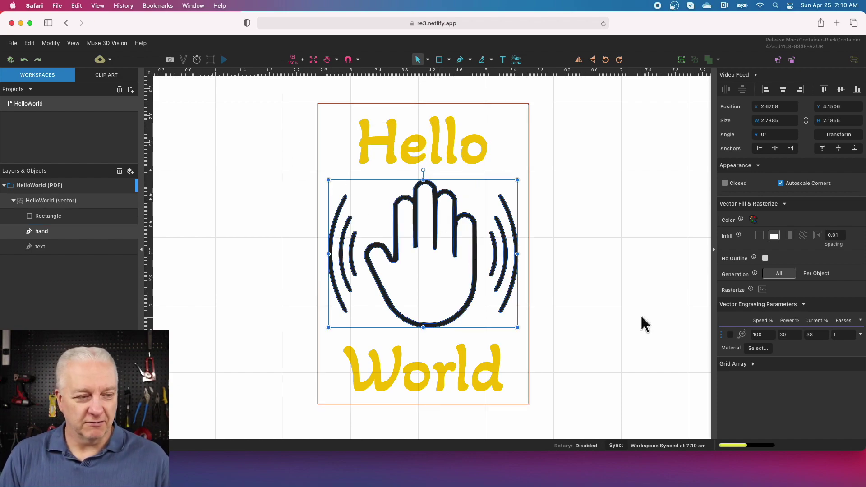
Step: Select the whole artwork, including the border rectangle, and set its position to X 3 and Y 3 inches
left_click_drag(299, 93, 577, 424)
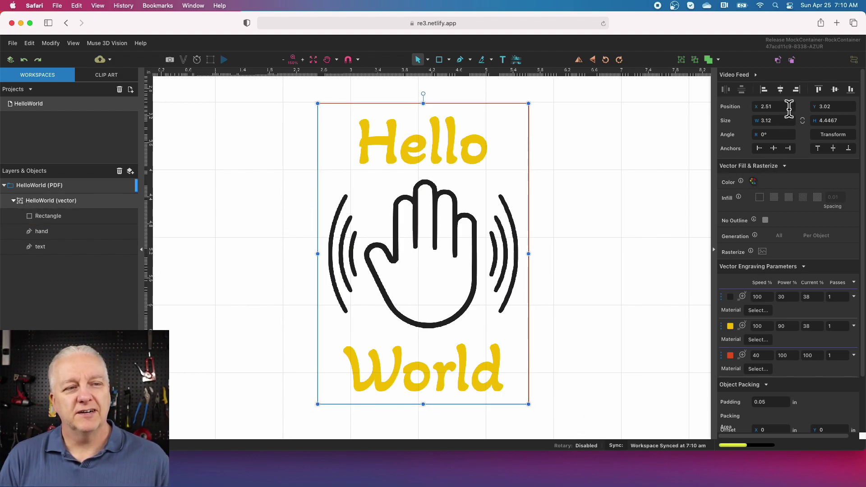
left_click(769, 106)
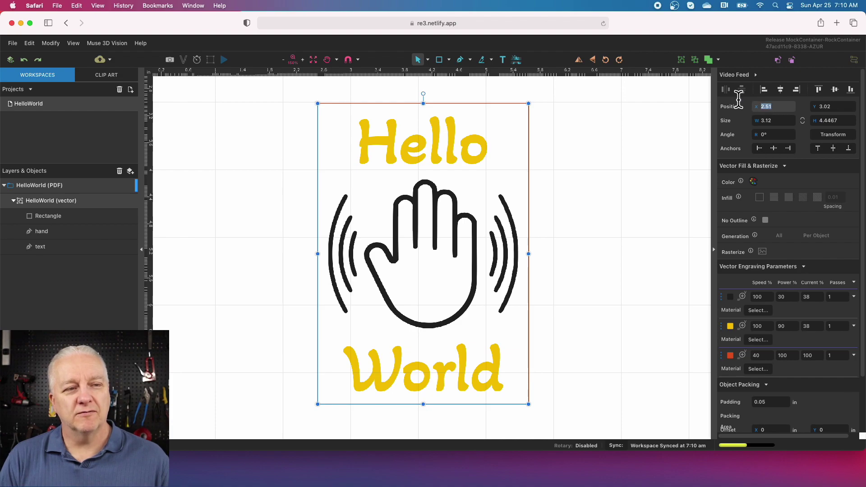
type("3")
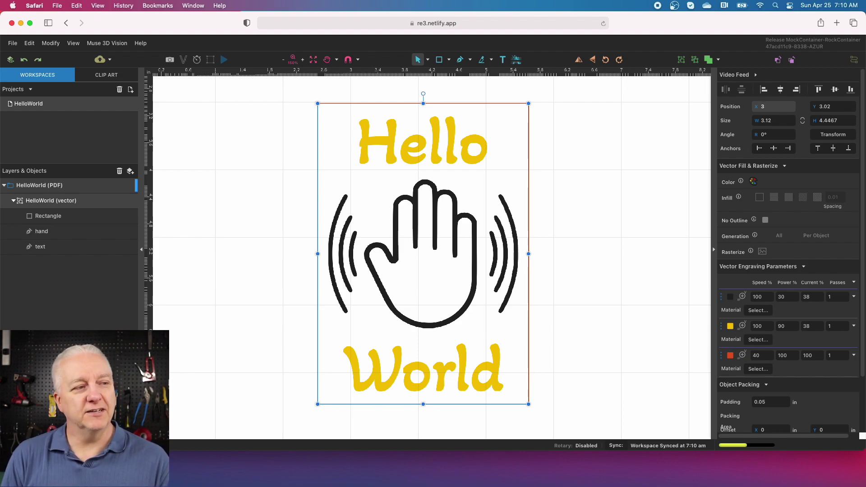
key("Return")
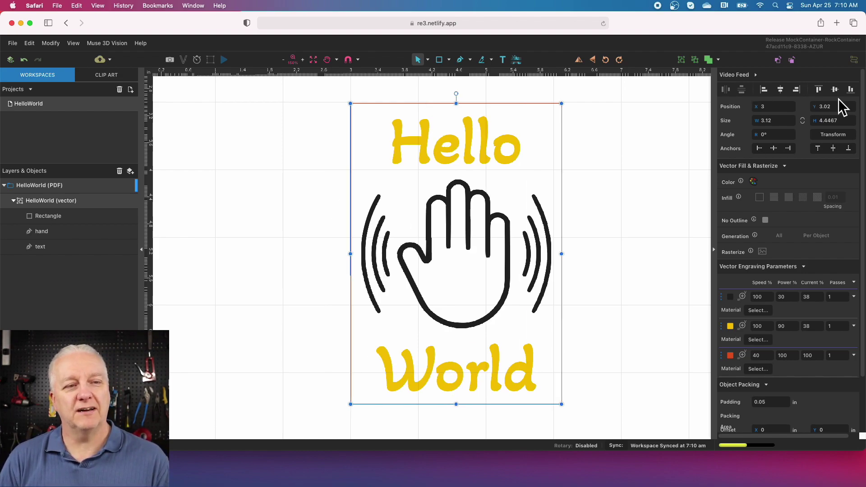
left_click_drag(837, 106, 814, 103)
type("3")
key("Return")
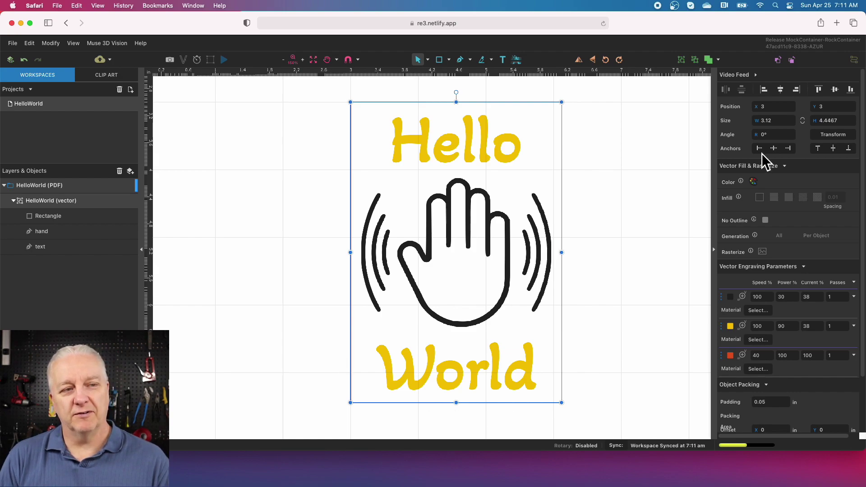
Step: Resize the whole artwork proportionally to a width of 3 inches
left_click(803, 121)
left_click_drag(769, 118, 755, 118)
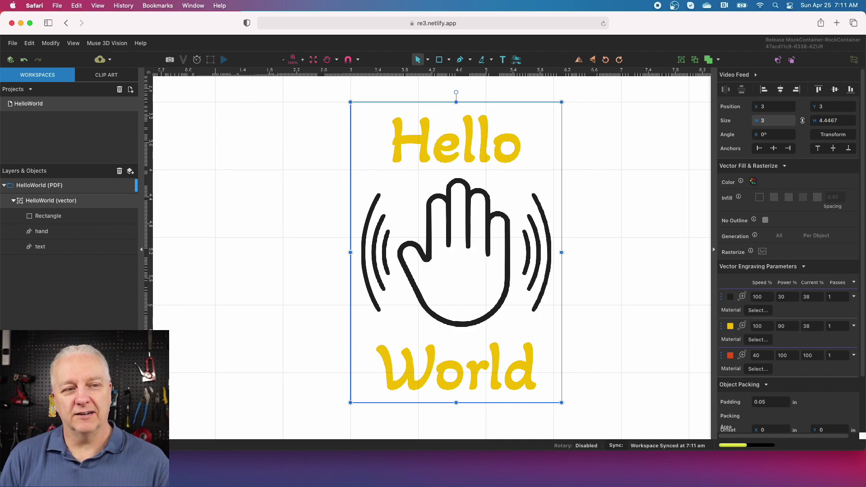
type("3")
key("Return")
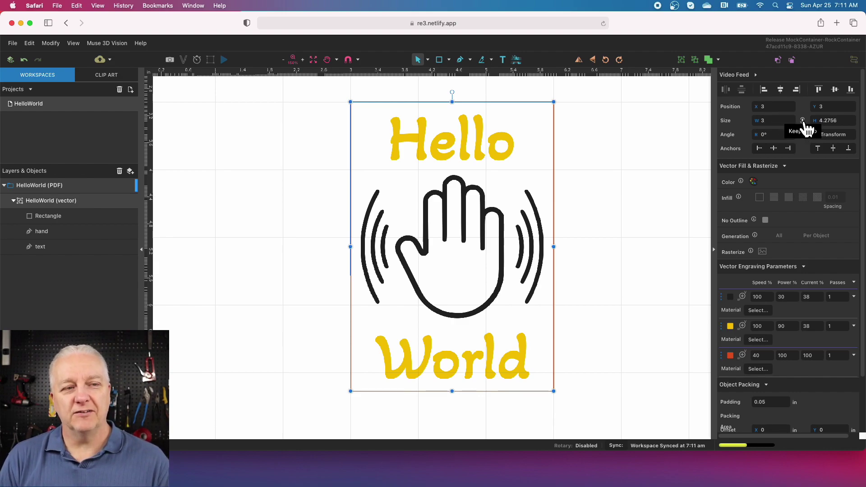
Step: Try a width of 4 inches with the proportions unlocked, and restore the artwork's width to 3 inches
left_click_drag(777, 120, 752, 120)
type("4")
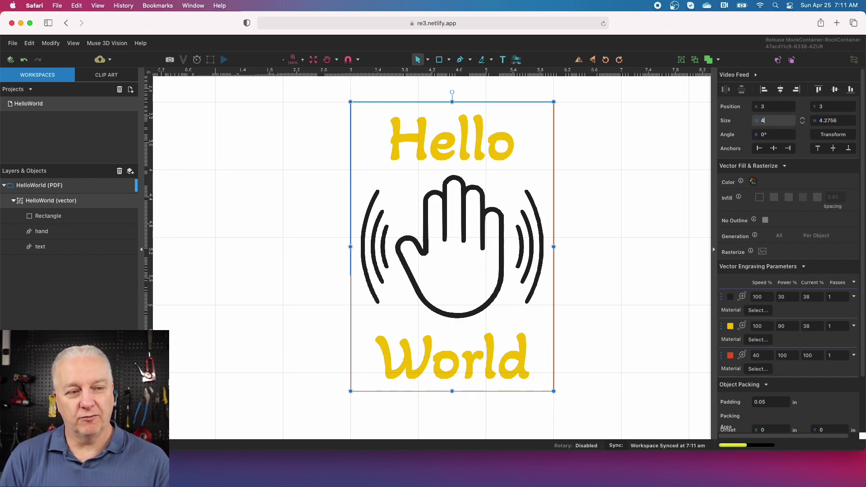
key("Return")
scroll(570, 164, "down", 1)
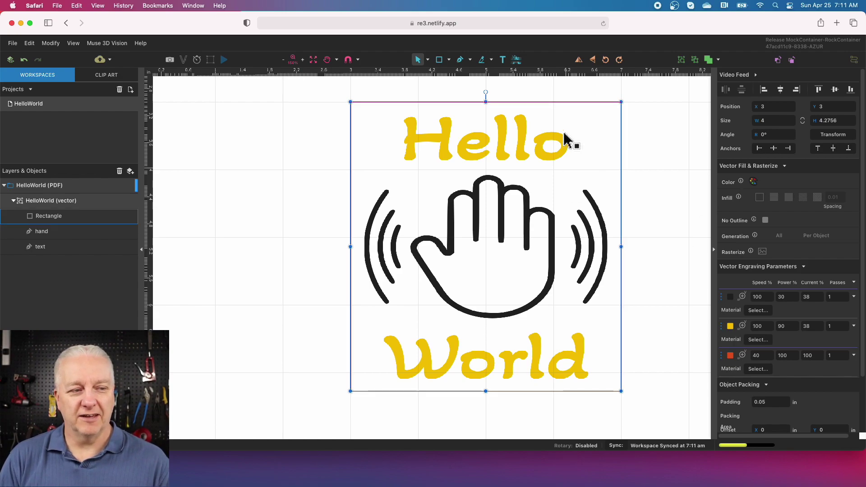
double_click(760, 120)
type("3")
key("Return")
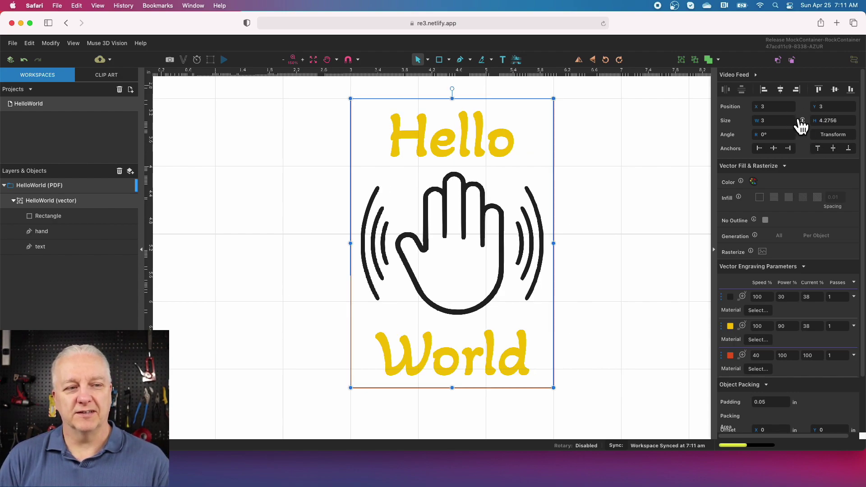
Step: Try rotating the whole artwork to an angle of 15° and to 115°
left_click(724, 134)
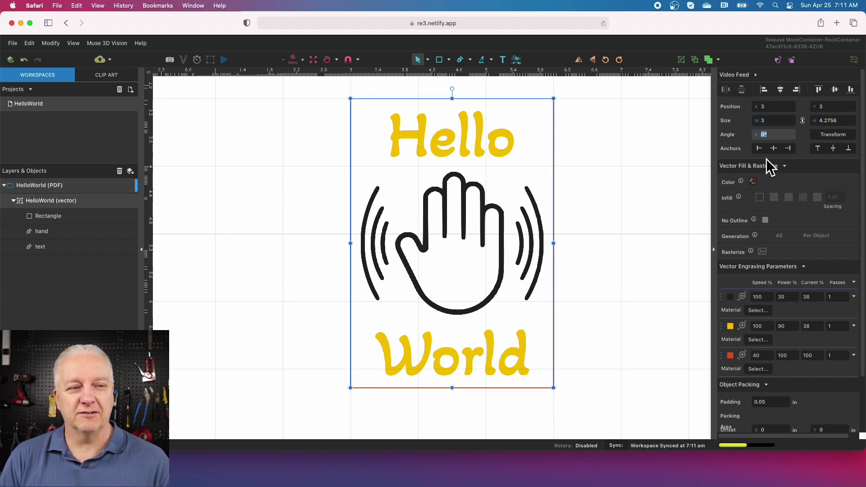
type("15")
key("Return")
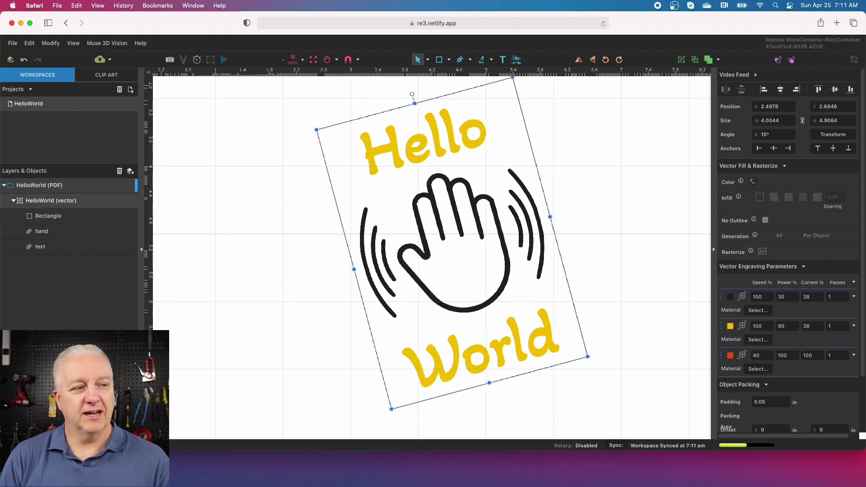
left_click(762, 135)
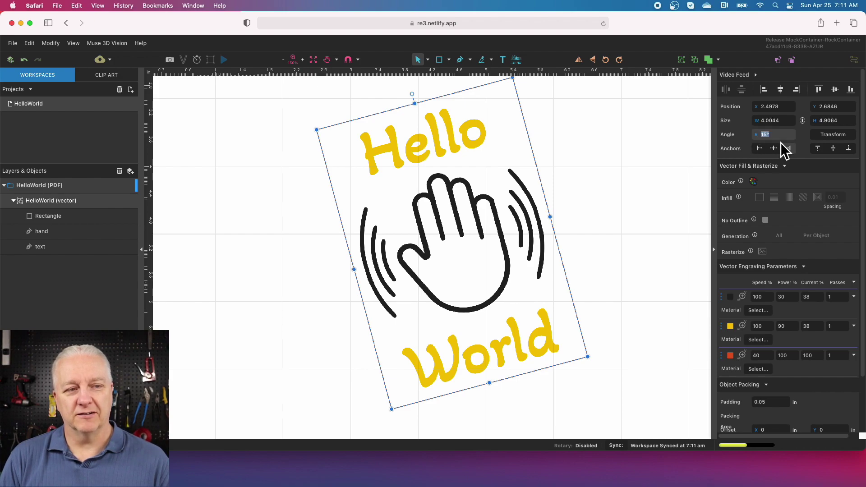
type("115")
key("Return")
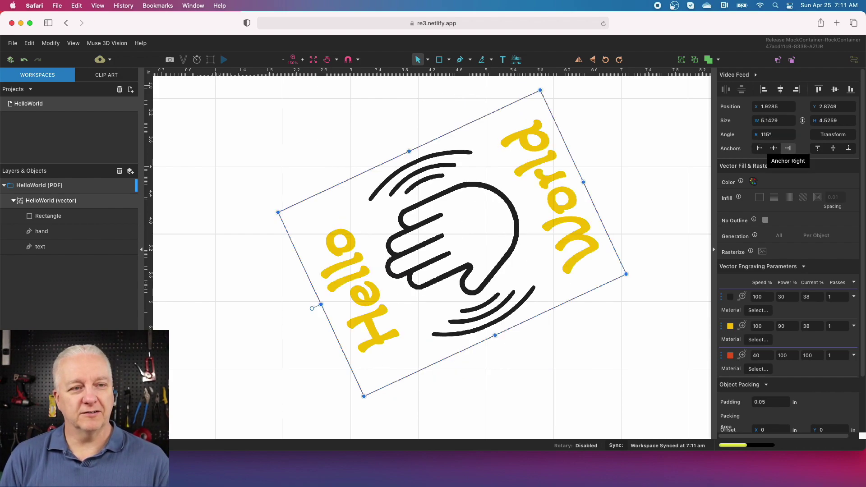
Step: Try an angle of -15°, reset the artwork's angle to 0° and deselect it
left_click(780, 135)
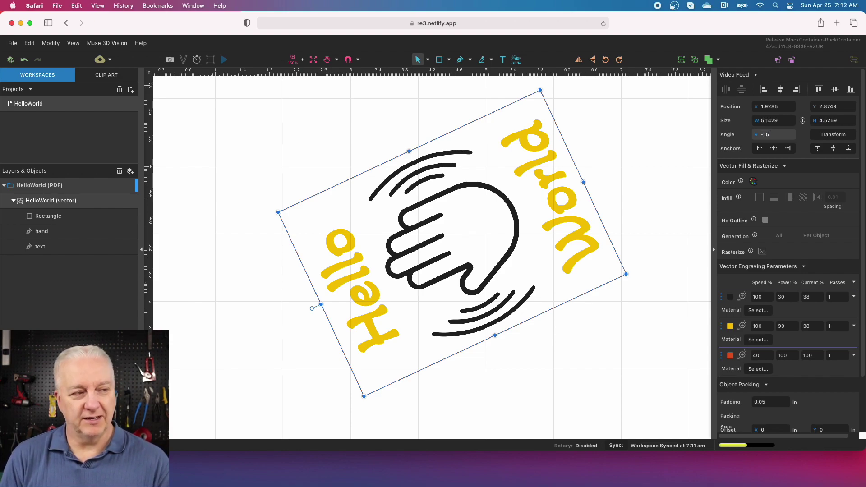
key("Return")
left_click(779, 136)
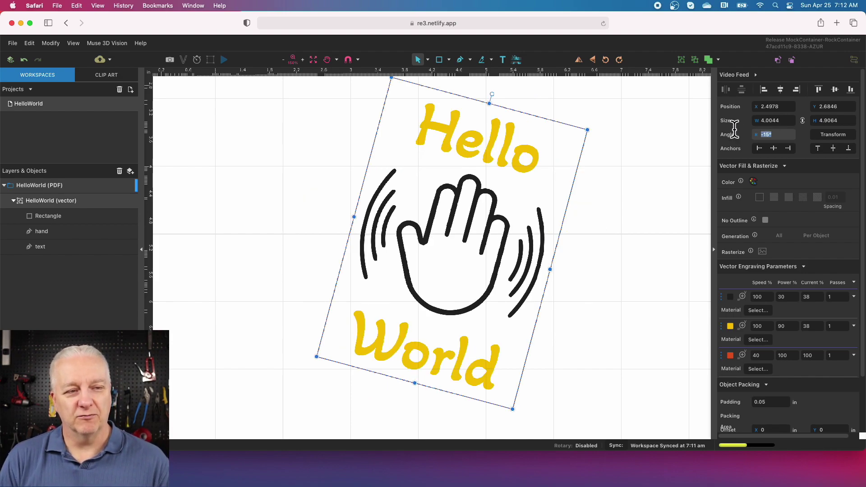
type("0")
key("Return")
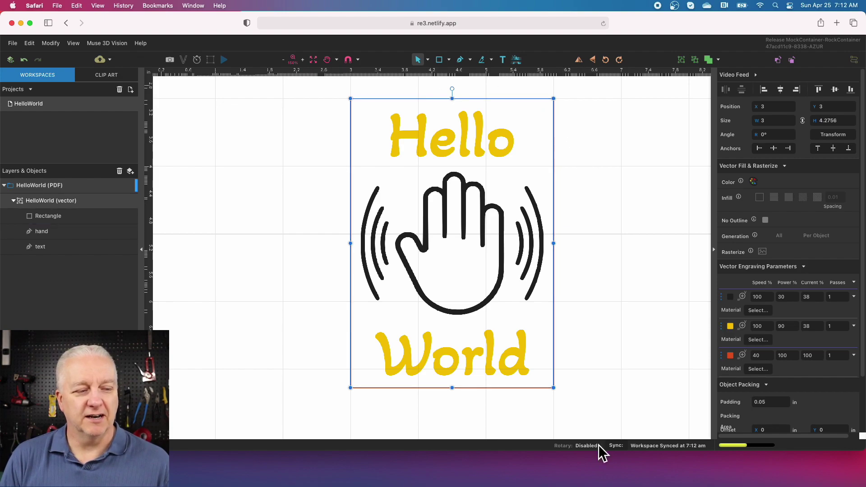
left_click(573, 372)
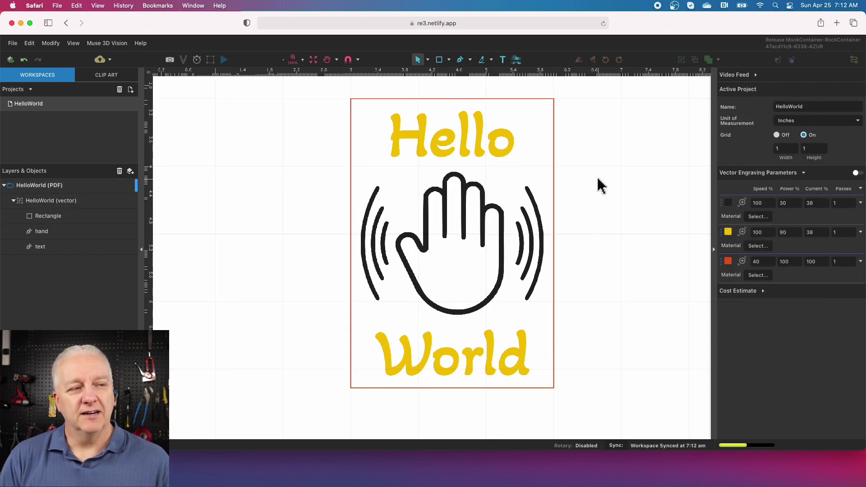